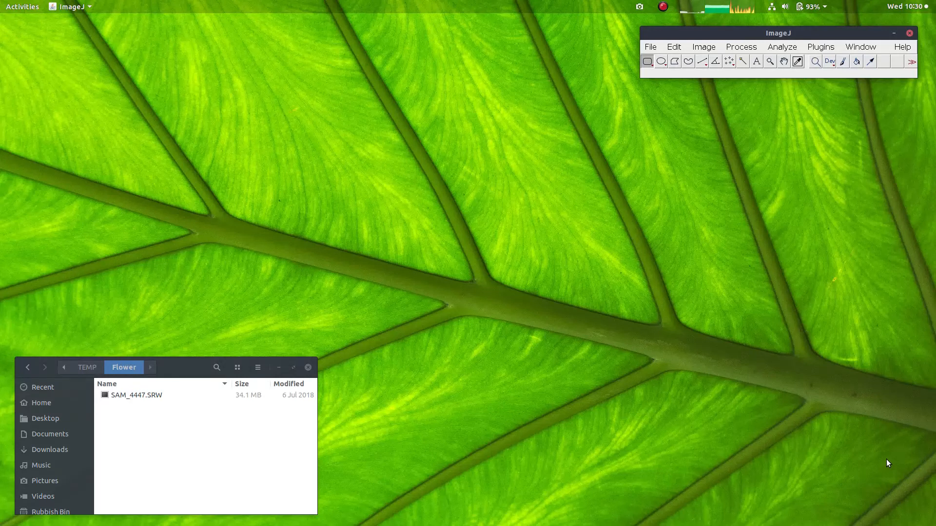
Step: Start generating a multispectral image from a visible RAW photo, with the grey standard in the same photo and a standard reflectance of 7
{"action": "left_click", "coordinate": [820, 47]}
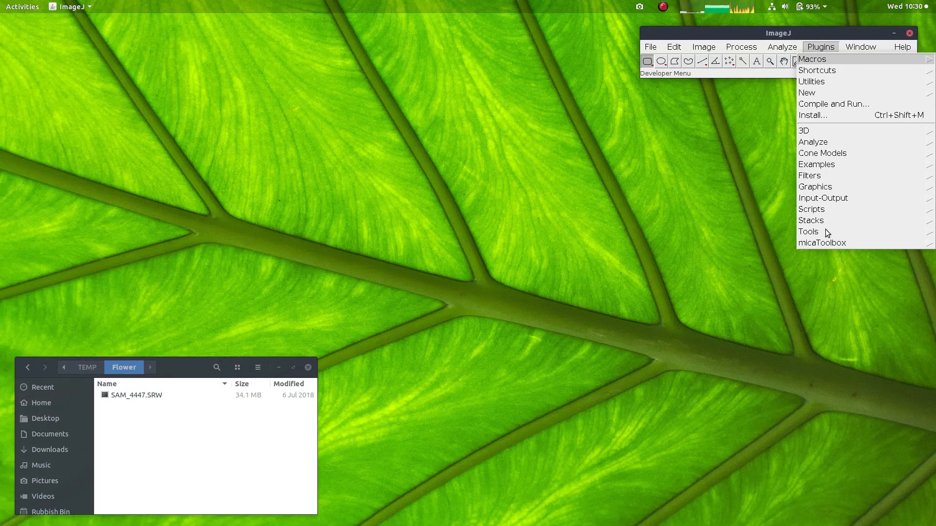
{"action": "mouse_move", "coordinate": [819, 242]}
{"action": "left_click", "coordinate": [848, 255]}
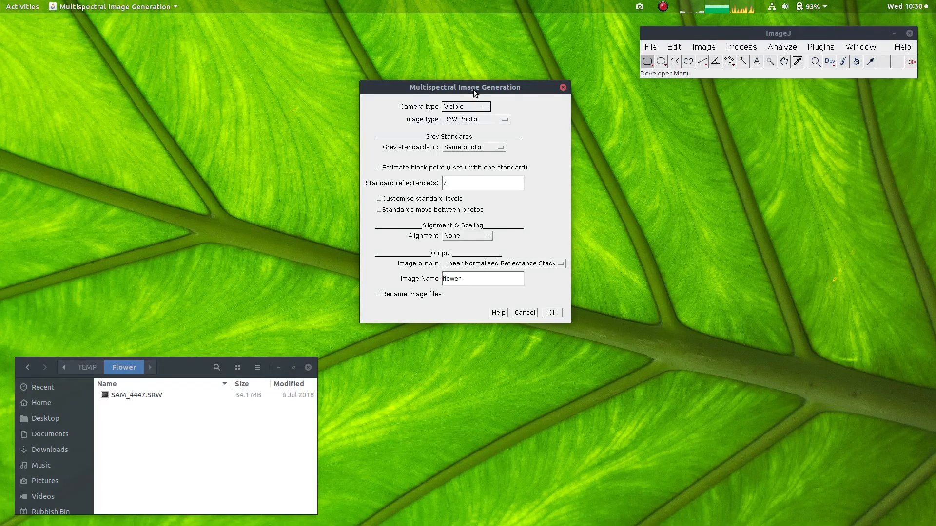
{"action": "left_click_drag", "start_coordinate": [473, 89], "coordinate": [464, 92]}
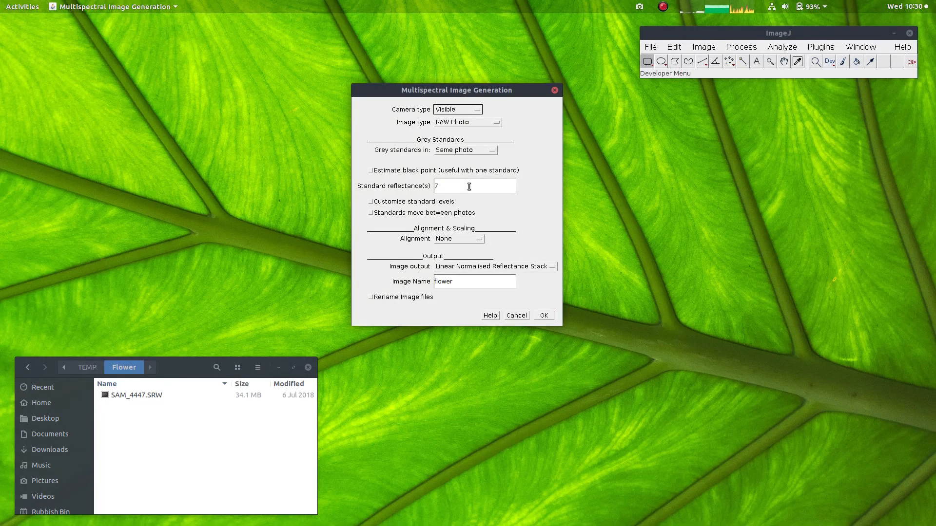
{"action": "type", "text": "7"}
{"action": "double_click", "coordinate": [443, 185]}
{"action": "left_click", "coordinate": [445, 188]}
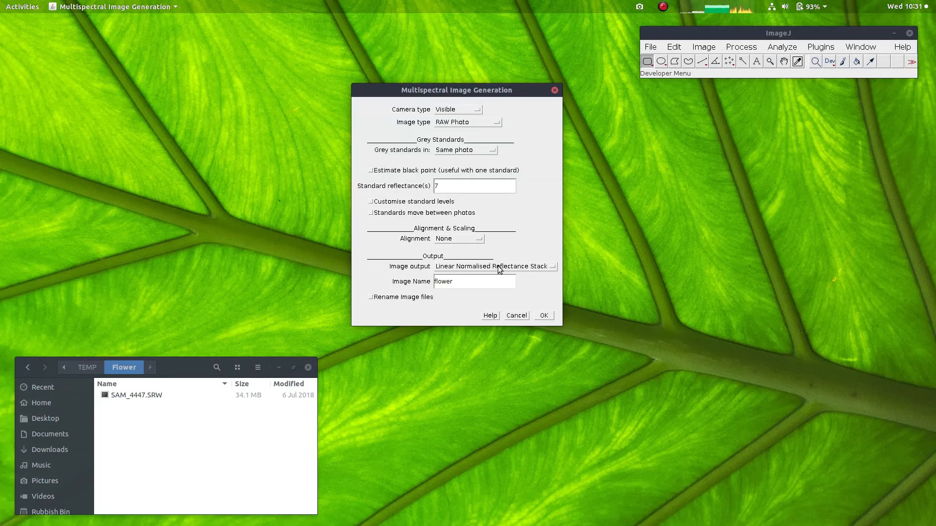
Step: Set the image output to Linear Normalised Reflectance Stack, keep the image name flower, and accept the settings
{"action": "left_click", "coordinate": [458, 267]}
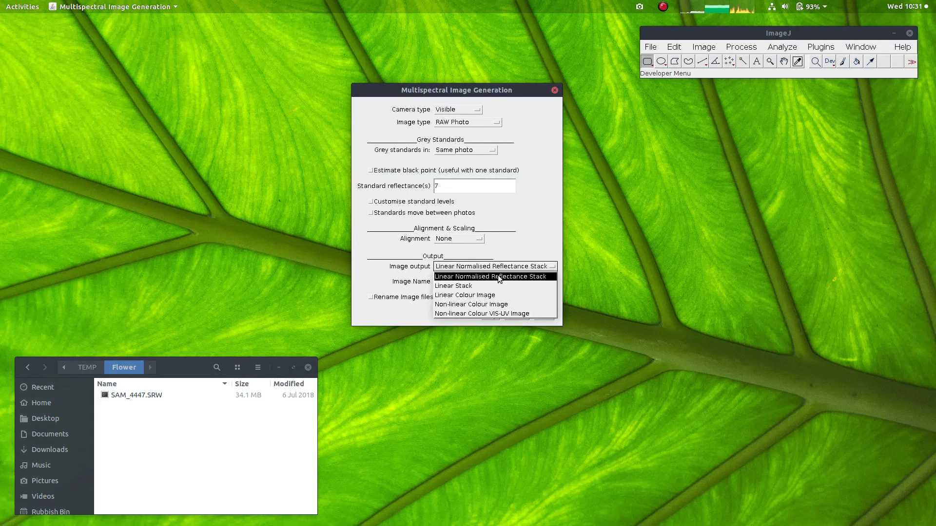
{"action": "left_click", "coordinate": [500, 277]}
{"action": "left_click", "coordinate": [469, 281]}
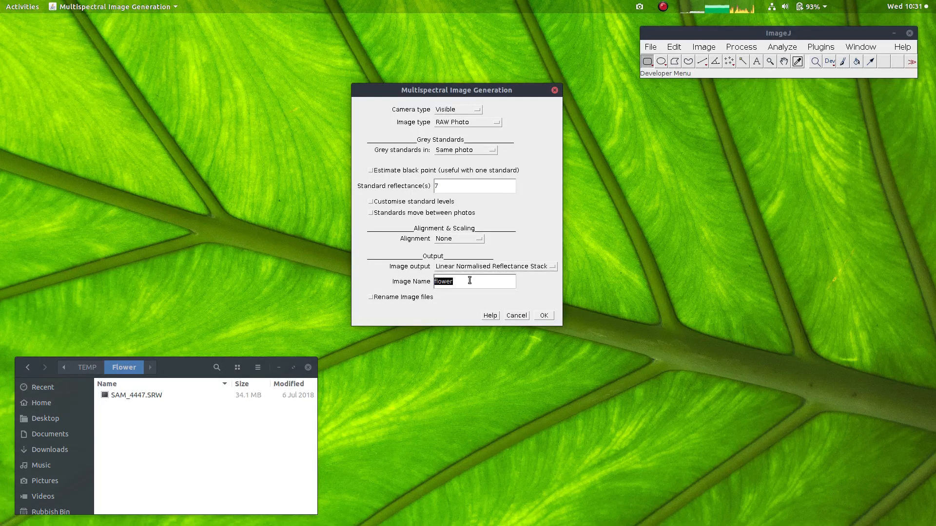
{"action": "left_click", "coordinate": [484, 283]}
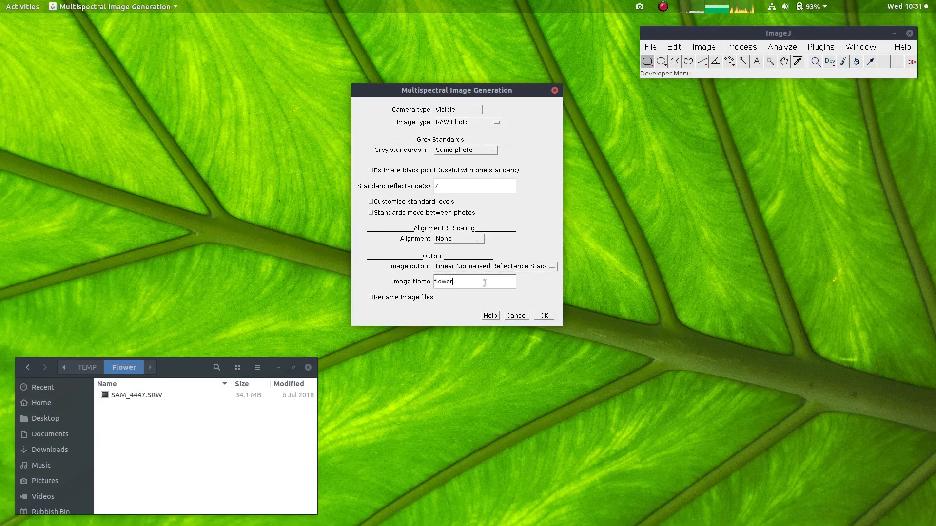
{"action": "left_click", "coordinate": [543, 313]}
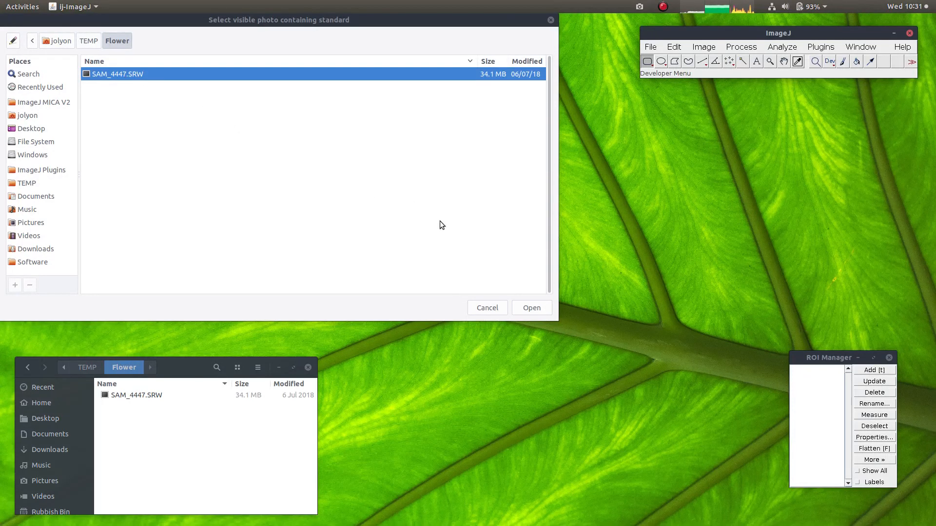
Step: Load the photo SAM_4447.SRW and outline the dark grey patch as the 7% standard
{"action": "left_click", "coordinate": [532, 306]}
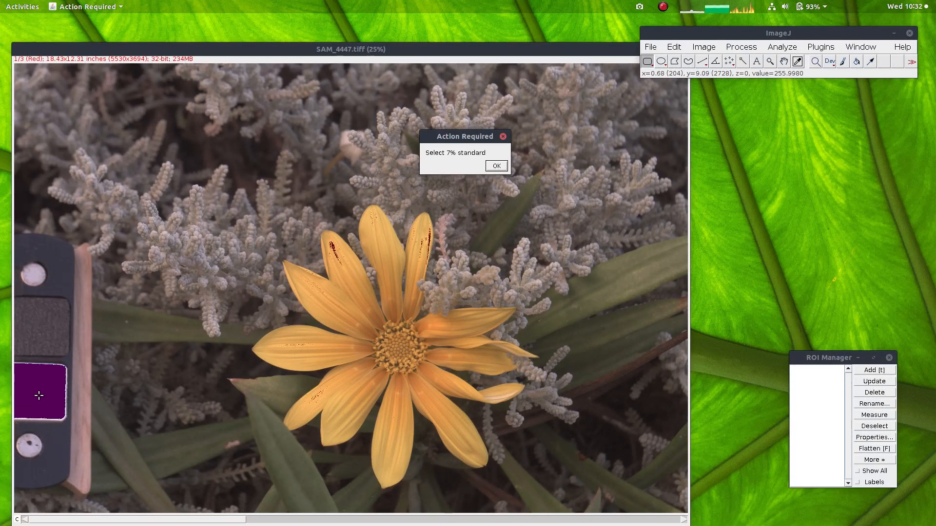
{"action": "left_click_drag", "start_coordinate": [18, 306], "coordinate": [61, 346]}
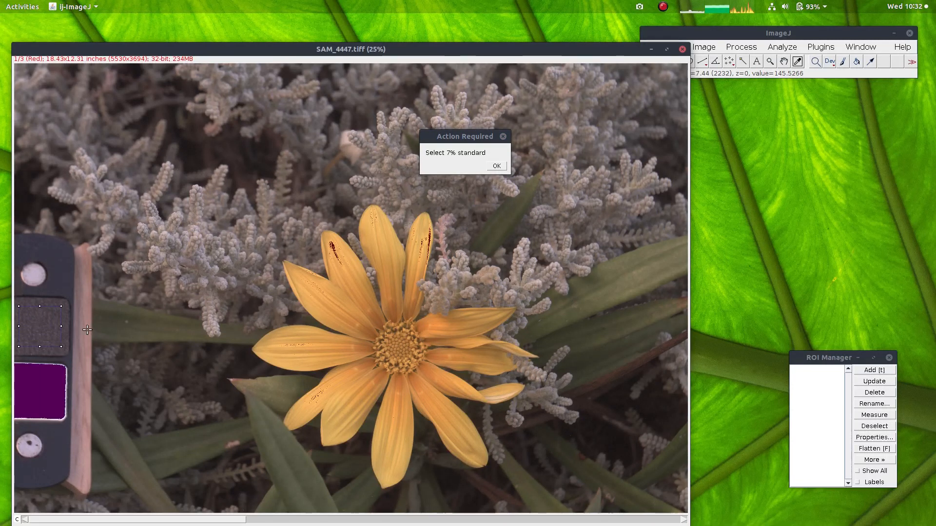
{"action": "left_click", "coordinate": [499, 168]}
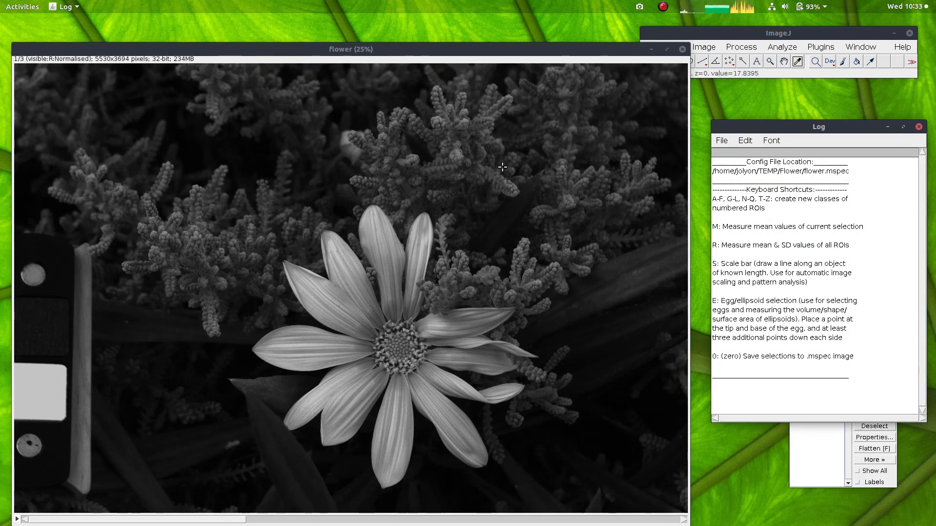
Step: Draw a straight line spanning the white and dark grey patches and register it as a 26 mm scale bar
{"action": "left_click", "coordinate": [713, 29]}
{"action": "left_click", "coordinate": [702, 63]}
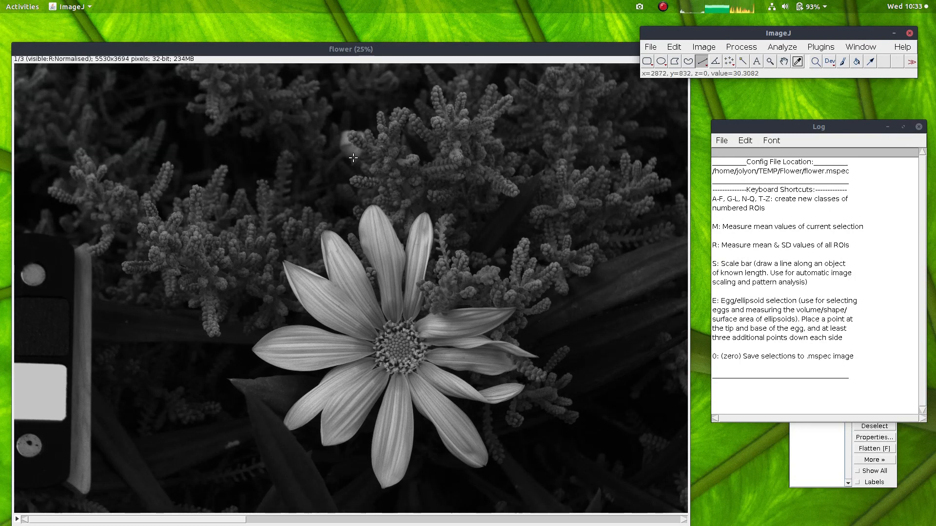
{"action": "left_click", "coordinate": [223, 57]}
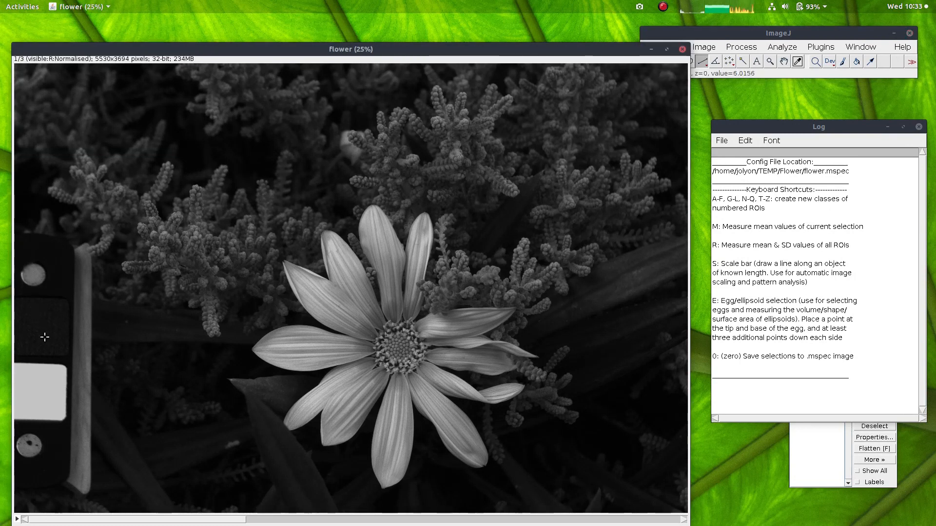
{"action": "left_click_drag", "start_coordinate": [29, 421], "coordinate": [34, 297]}
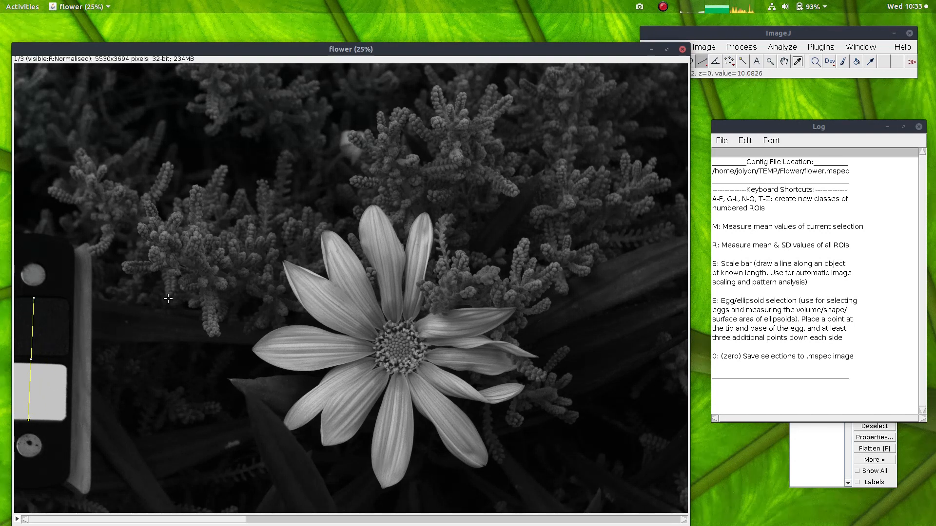
{"action": "type", "text": "s"}
{"action": "type", "text": "26"}
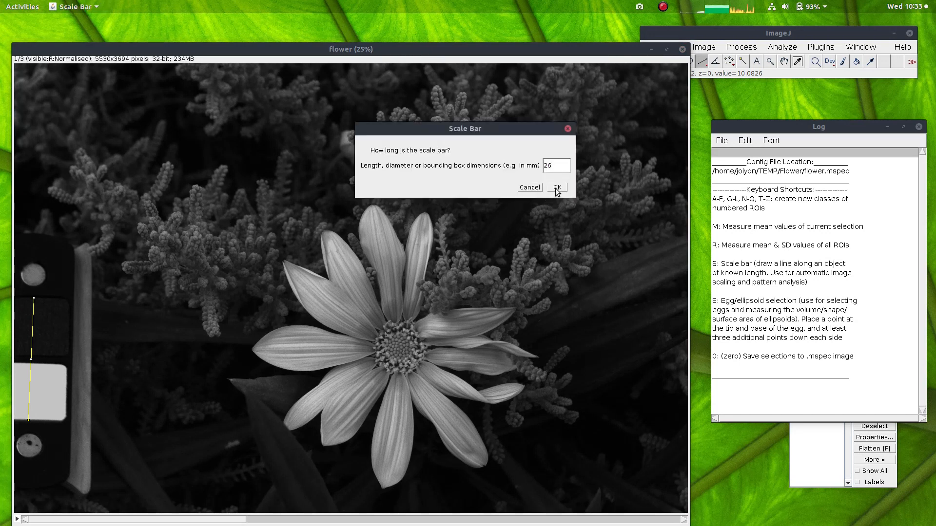
{"action": "left_click", "coordinate": [556, 188]}
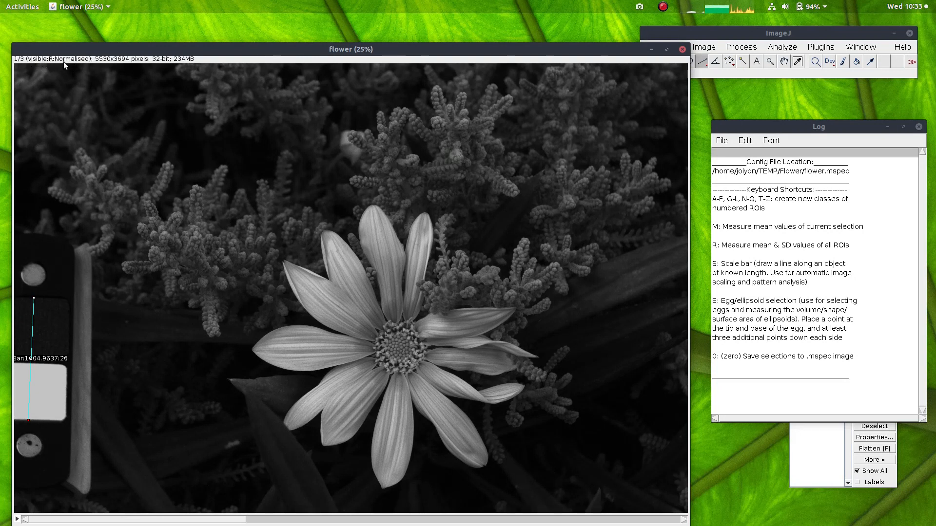
Step: Convert the flower image to cone catch with the elm 52mm Human D65 model, replacing negative values with 0.001
{"action": "scroll", "coordinate": [78, 102], "scroll_direction": "down", "scroll_amount": 1}
{"action": "scroll", "coordinate": [79, 109], "scroll_direction": "down", "scroll_amount": 1}
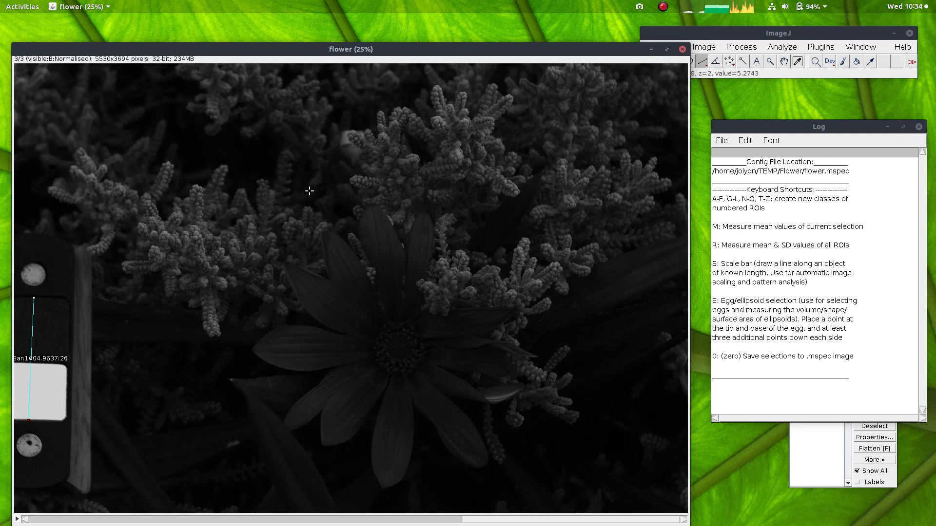
{"action": "scroll", "coordinate": [309, 190], "scroll_direction": "up", "scroll_amount": 2}
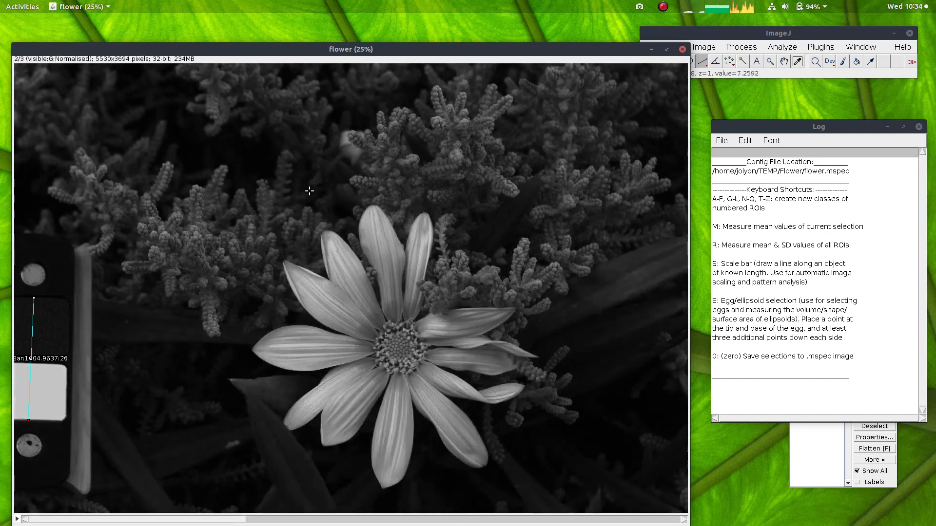
{"action": "left_click", "coordinate": [821, 46]}
{"action": "mouse_move", "coordinate": [818, 245]}
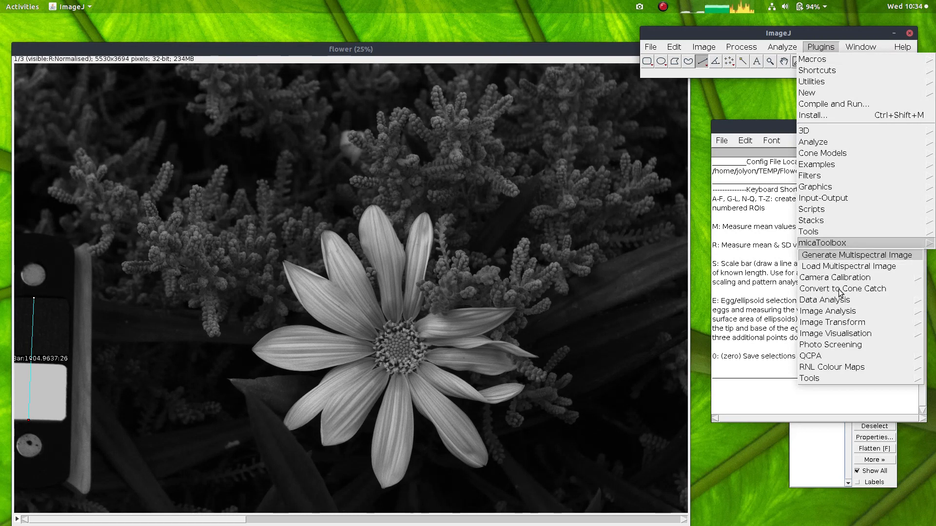
{"action": "left_click", "coordinate": [832, 289]}
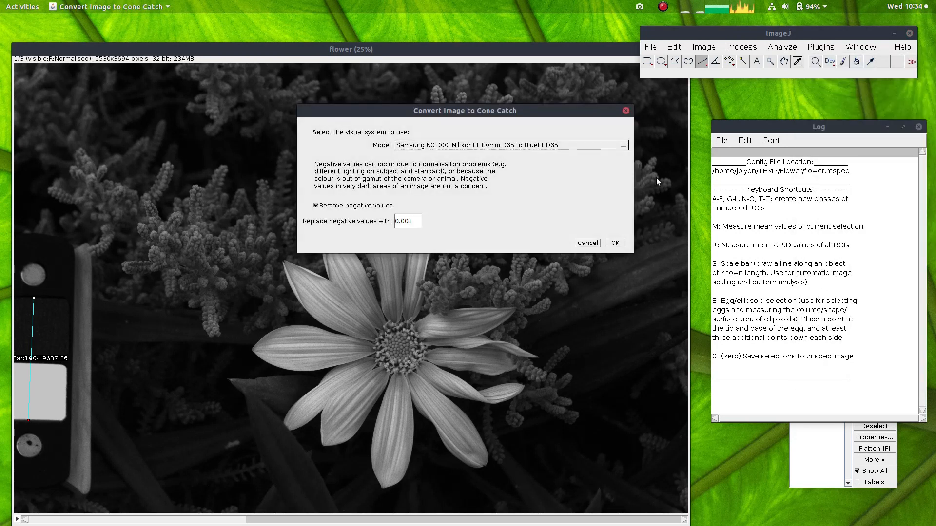
{"action": "left_click", "coordinate": [562, 147]}
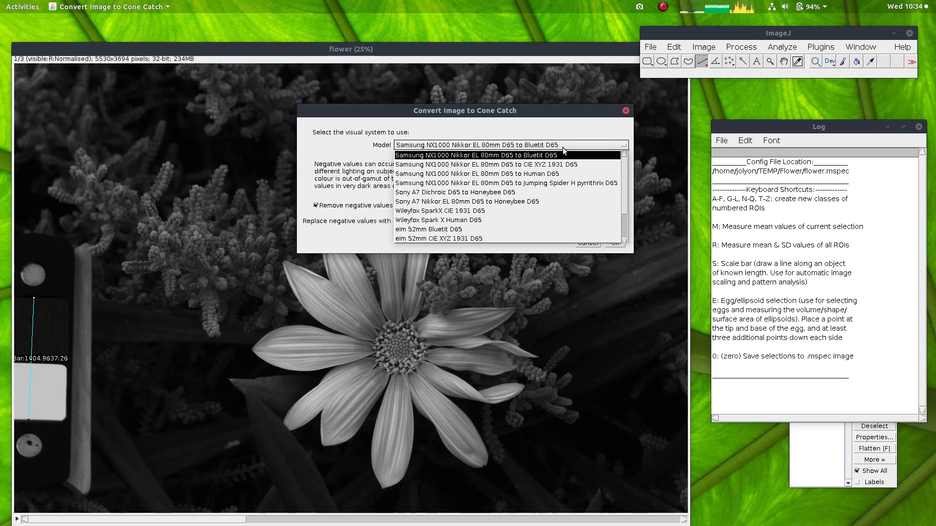
{"action": "scroll", "coordinate": [478, 212], "scroll_direction": "down", "scroll_amount": 2}
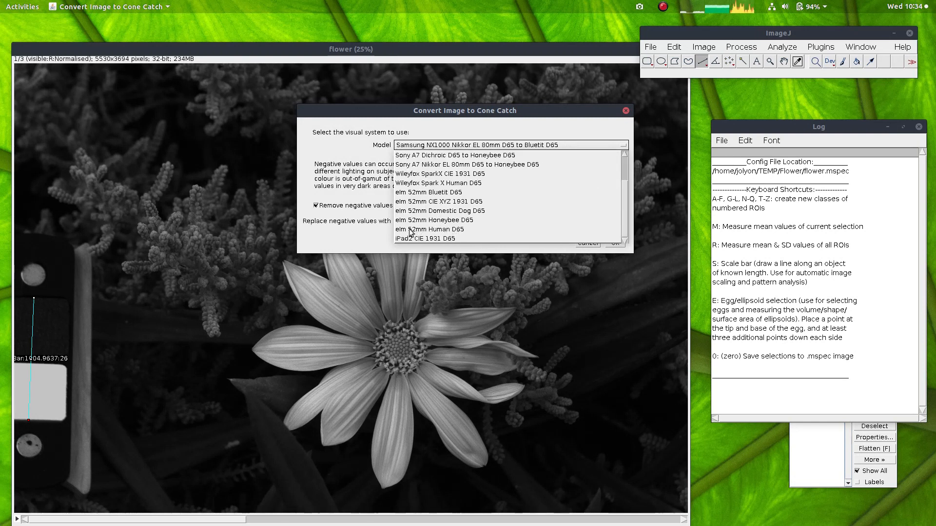
{"action": "left_click", "coordinate": [435, 229]}
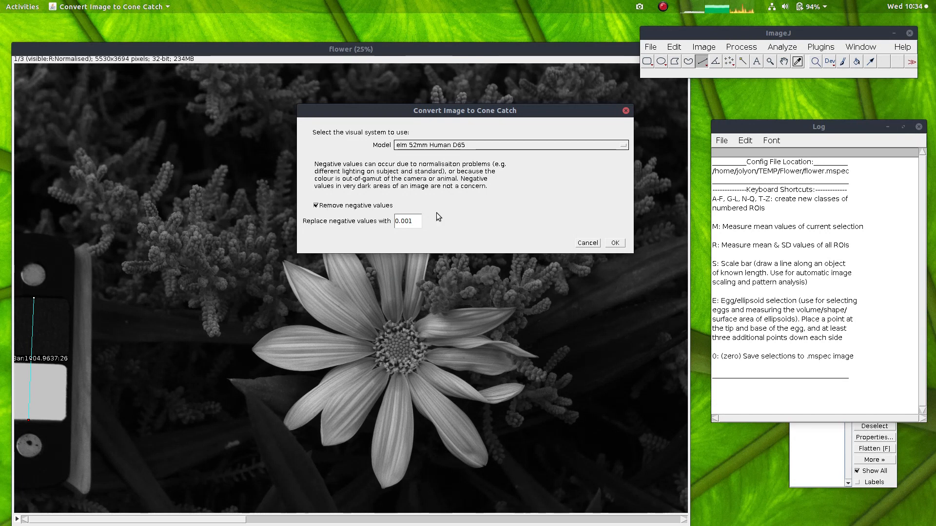
{"action": "left_click", "coordinate": [616, 245]}
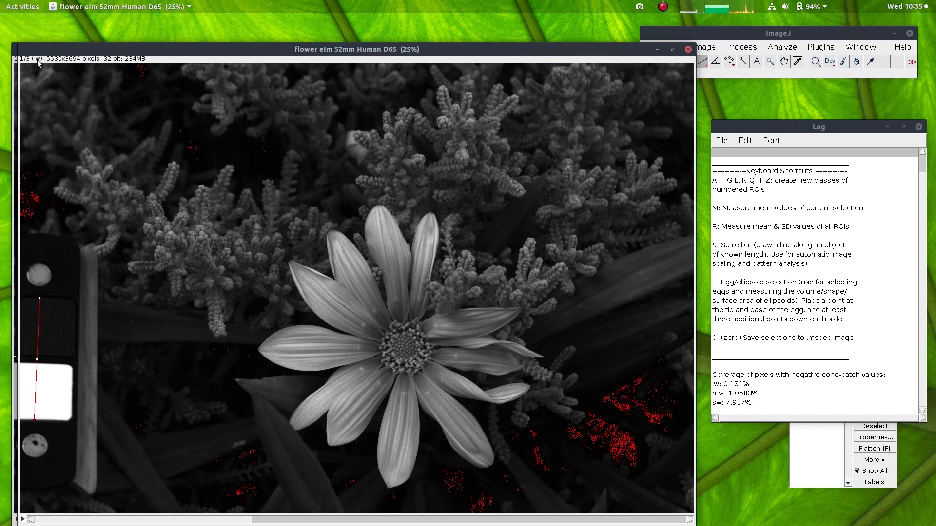
Step: Examine the lw, mw and sw channels of the cone-catch image for red-marked negative pixels, including a close look at the petals
{"action": "key", "text": "Right"}
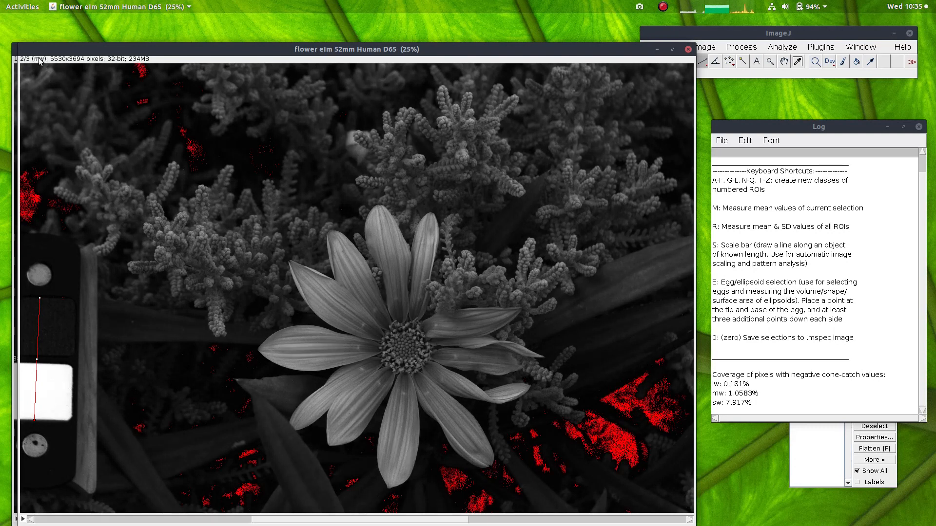
{"action": "key", "text": "Right"}
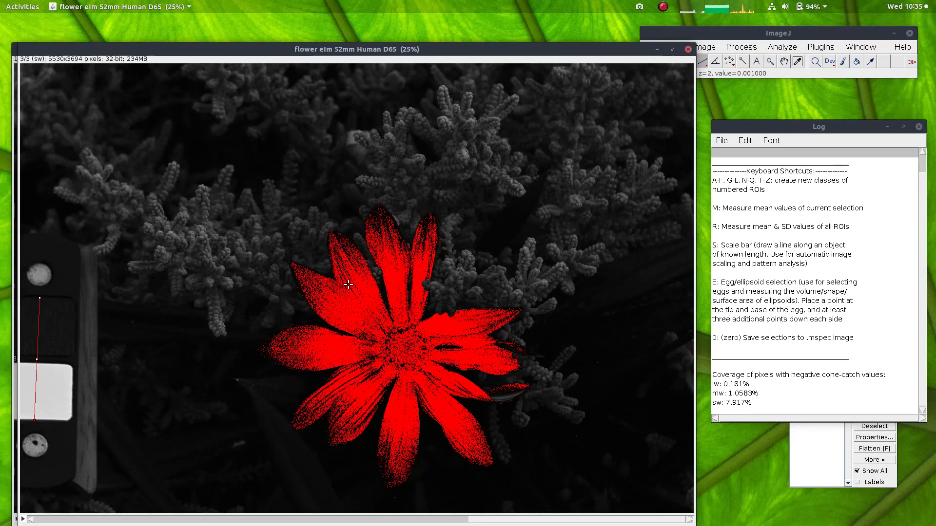
{"action": "key", "text": "Right"}
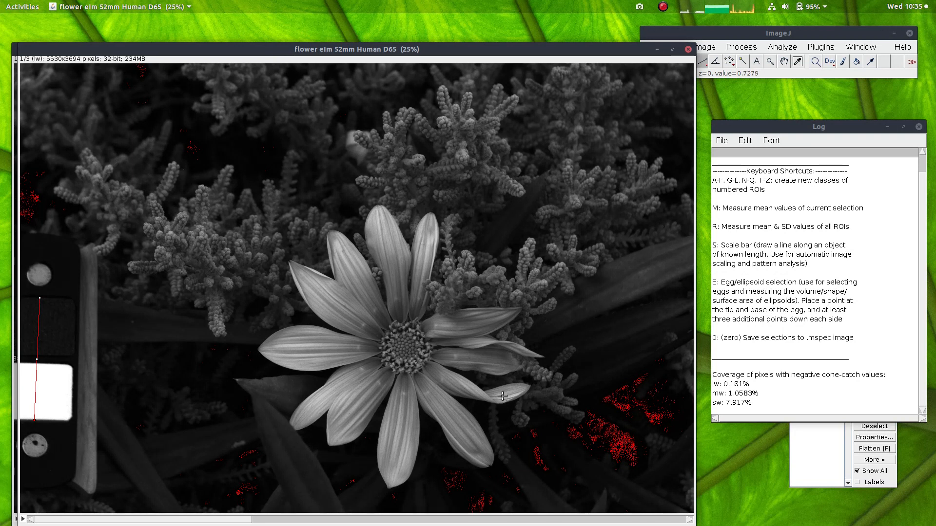
{"action": "scroll", "coordinate": [503, 365], "scroll_direction": "down", "scroll_amount": 1}
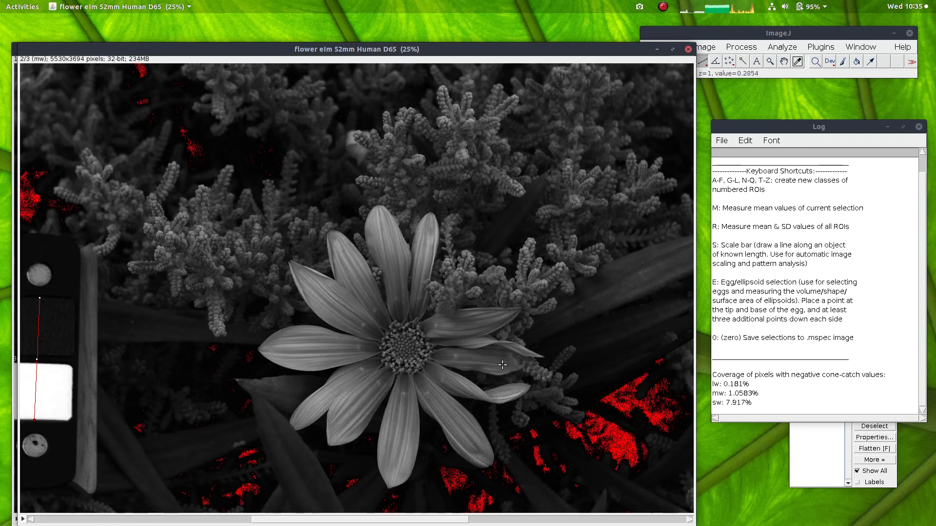
{"action": "scroll", "coordinate": [441, 333], "scroll_direction": "down", "scroll_amount": 1}
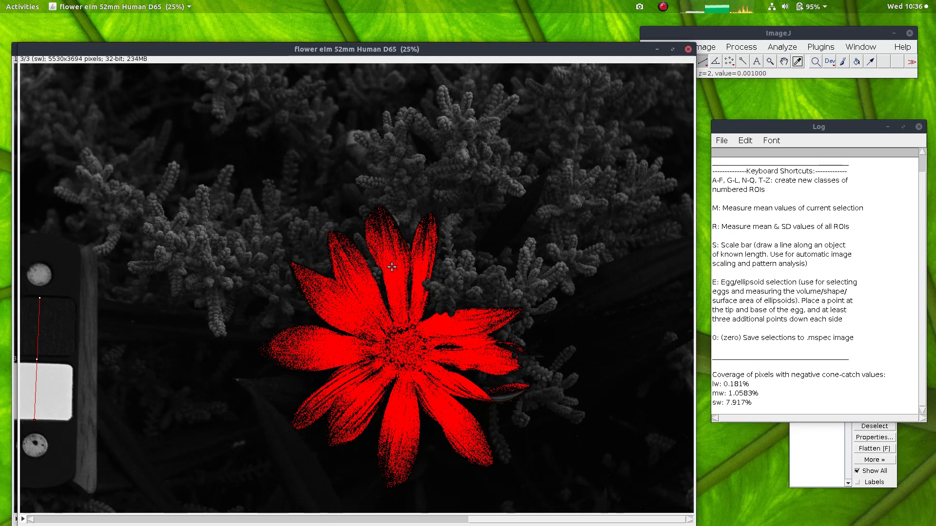
{"action": "scroll", "coordinate": [393, 273], "scroll_direction": "up", "scroll_amount": 2}
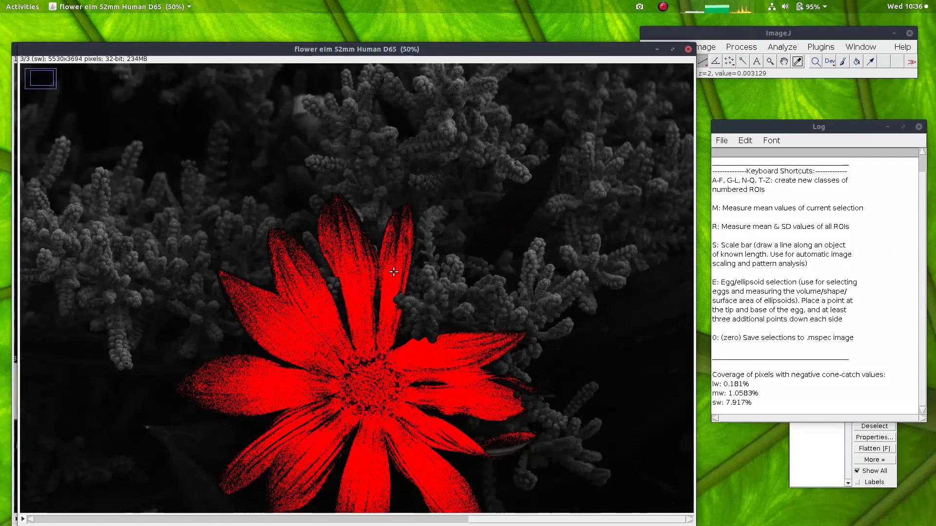
{"action": "scroll", "coordinate": [394, 271], "scroll_direction": "up", "scroll_amount": 2}
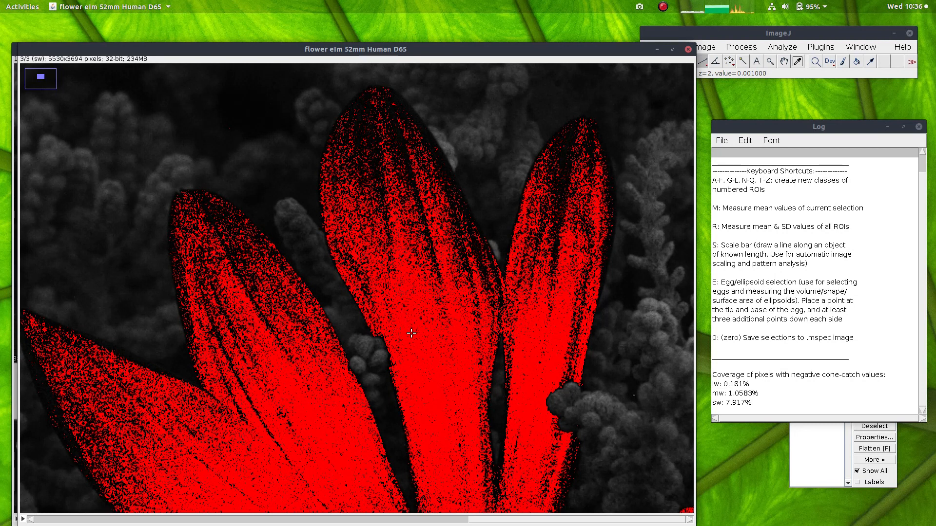
{"action": "scroll", "coordinate": [411, 333], "scroll_direction": "down", "scroll_amount": 4}
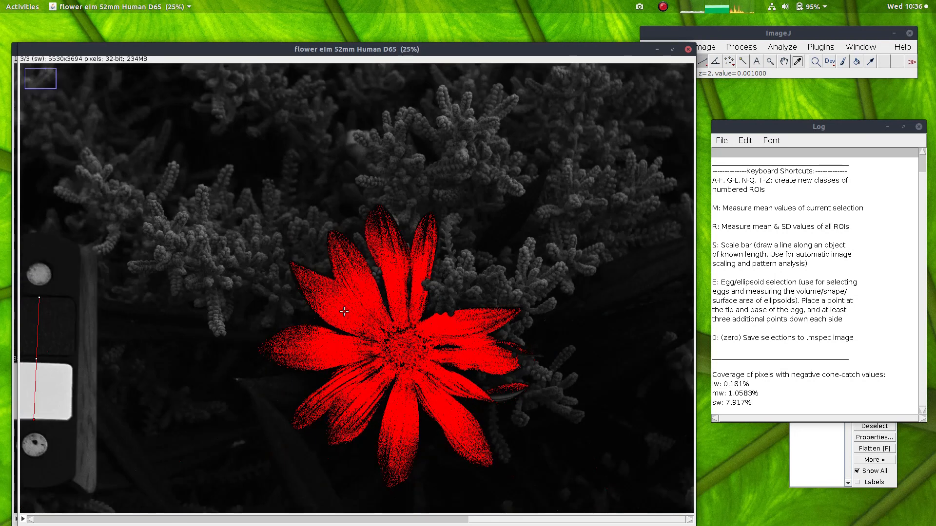
{"action": "scroll", "coordinate": [344, 311], "scroll_direction": "up", "scroll_amount": 2}
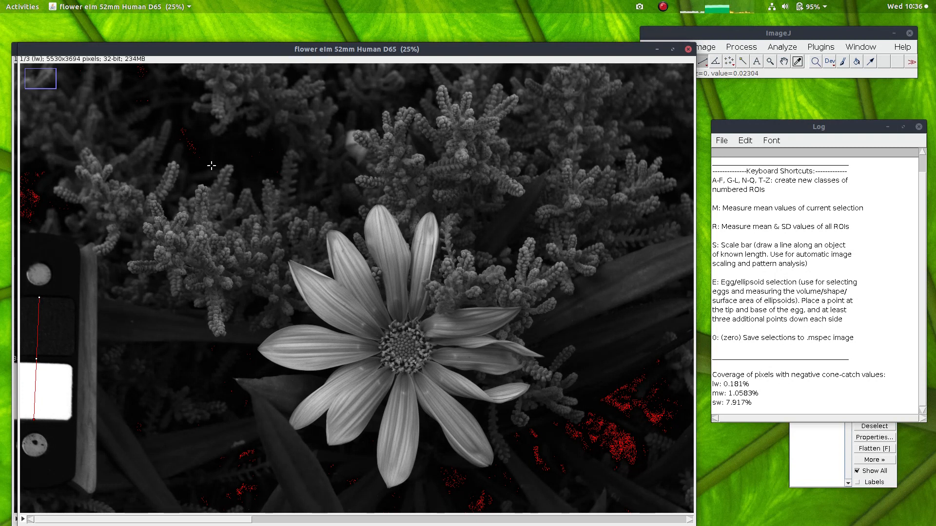
{"action": "scroll", "coordinate": [146, 157], "scroll_direction": "down", "scroll_amount": 2}
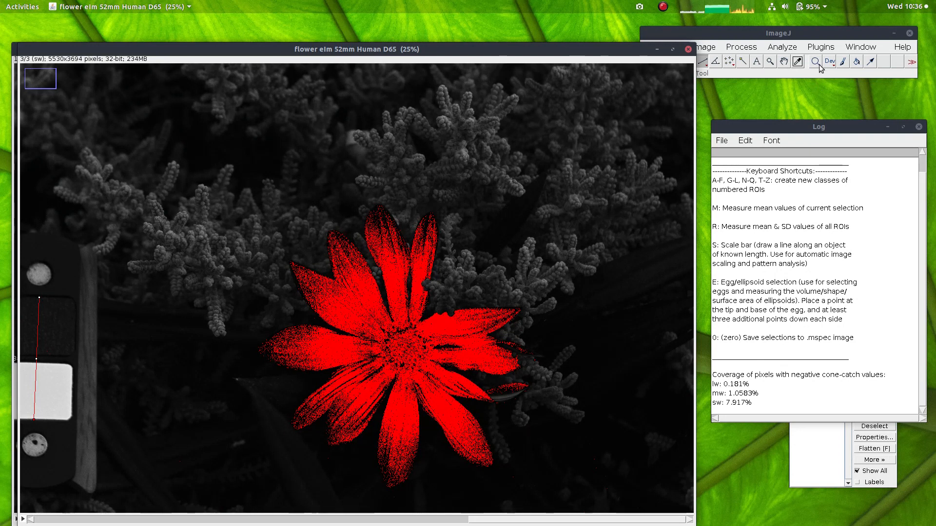
Step: Create a luminance channel for the cone-catch image by averaging the lw and mw channels
{"action": "left_click", "coordinate": [820, 47]}
{"action": "mouse_move", "coordinate": [808, 244]}
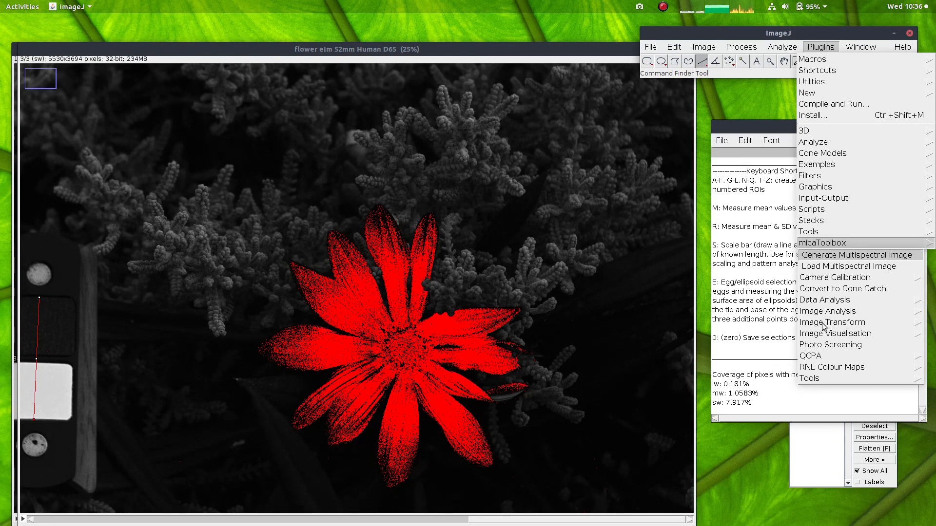
{"action": "left_click", "coordinate": [824, 323]}
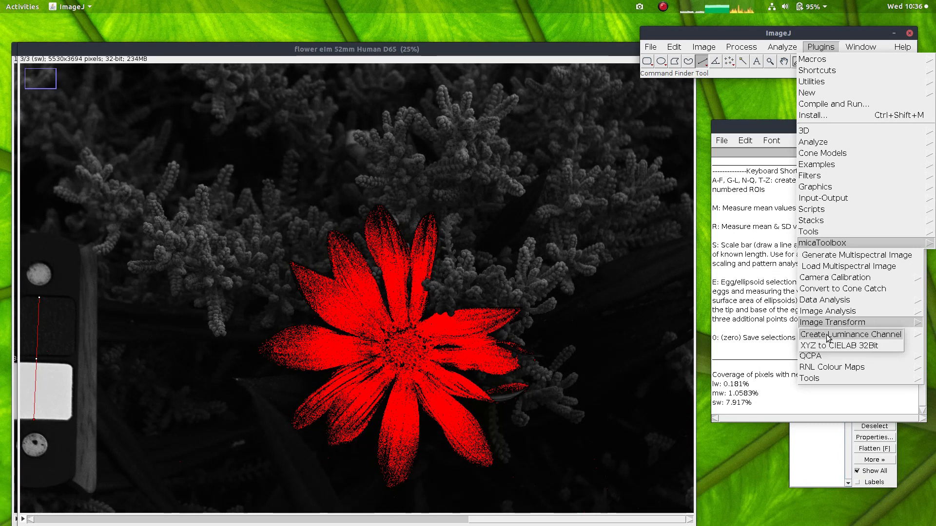
{"action": "left_click", "coordinate": [828, 336]}
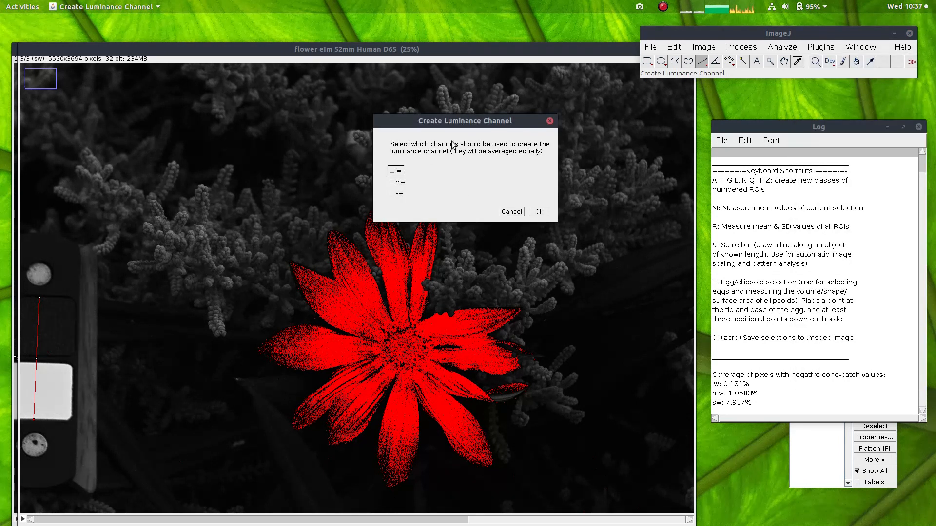
{"action": "left_click", "coordinate": [397, 173]}
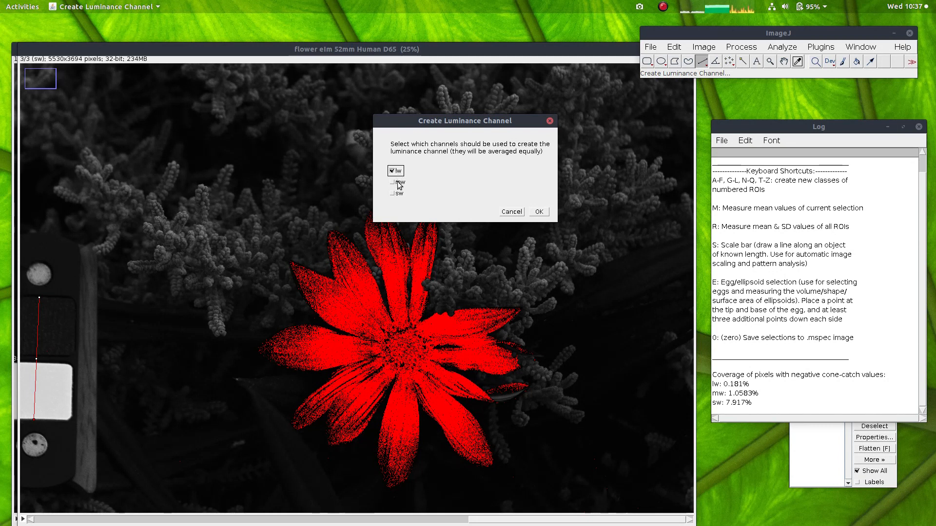
{"action": "left_click", "coordinate": [396, 183]}
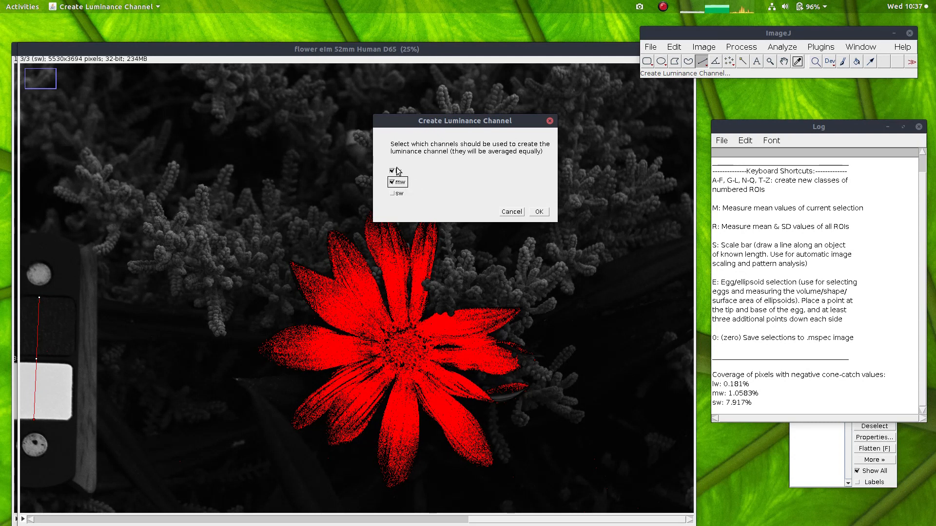
{"action": "left_click", "coordinate": [539, 212]}
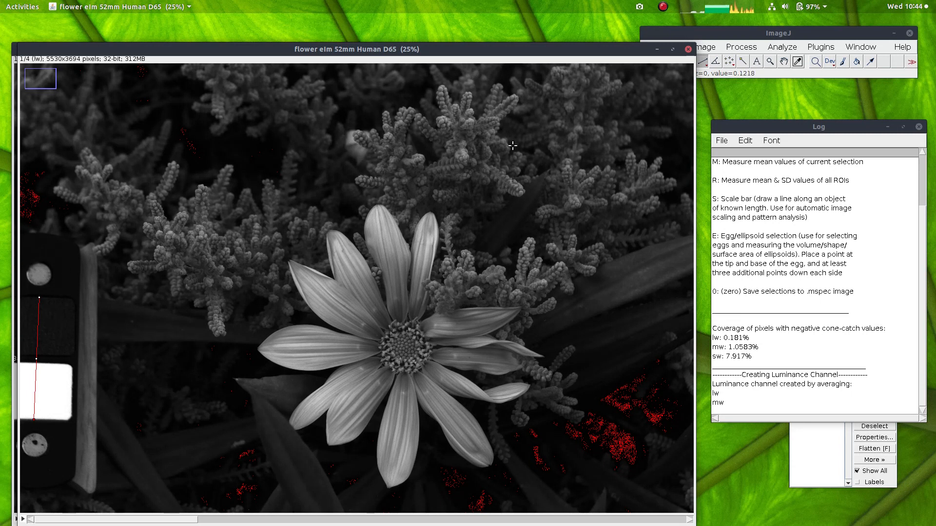
Step: Crop the cone-catch image with a rectangle about 4672 x 3612 pixels around the flower, excluding the grey standards, and check the cropped channels
{"action": "left_click", "coordinate": [682, 34]}
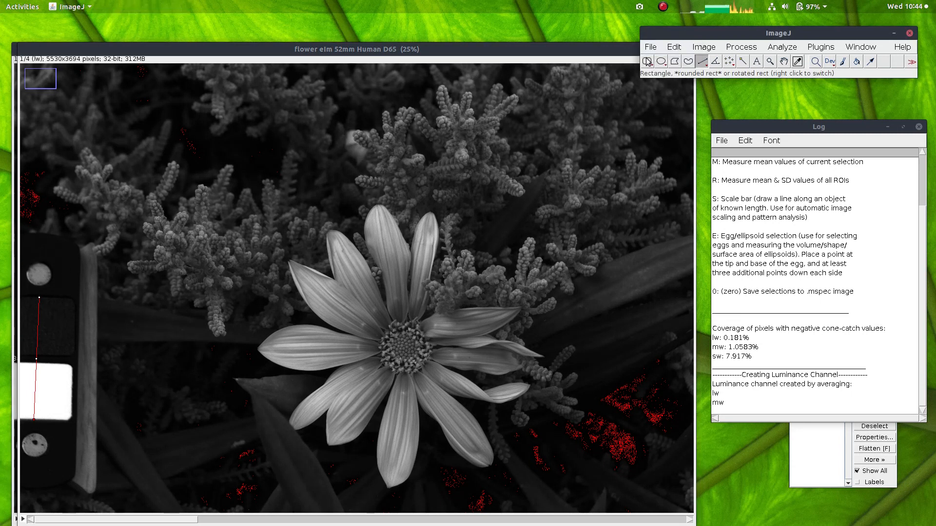
{"action": "left_click", "coordinate": [117, 71]}
{"action": "left_click_drag", "start_coordinate": [117, 71], "coordinate": [684, 509]}
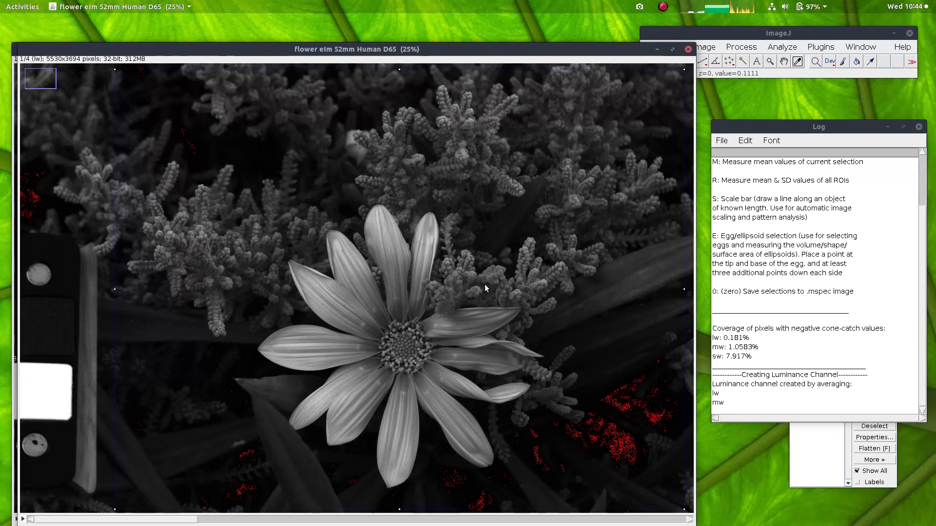
{"action": "key", "text": "ctrl+shift+x"}
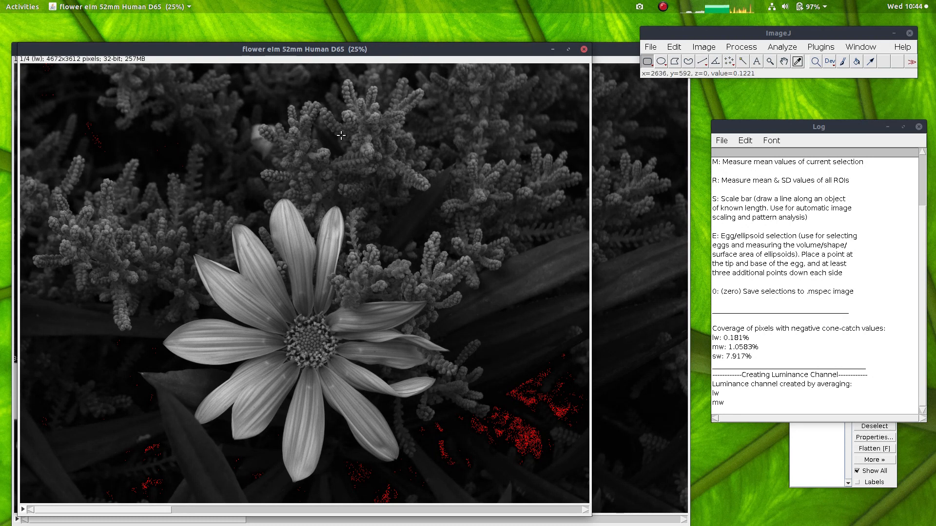
{"action": "scroll", "coordinate": [212, 267], "scroll_direction": "down", "scroll_amount": 3}
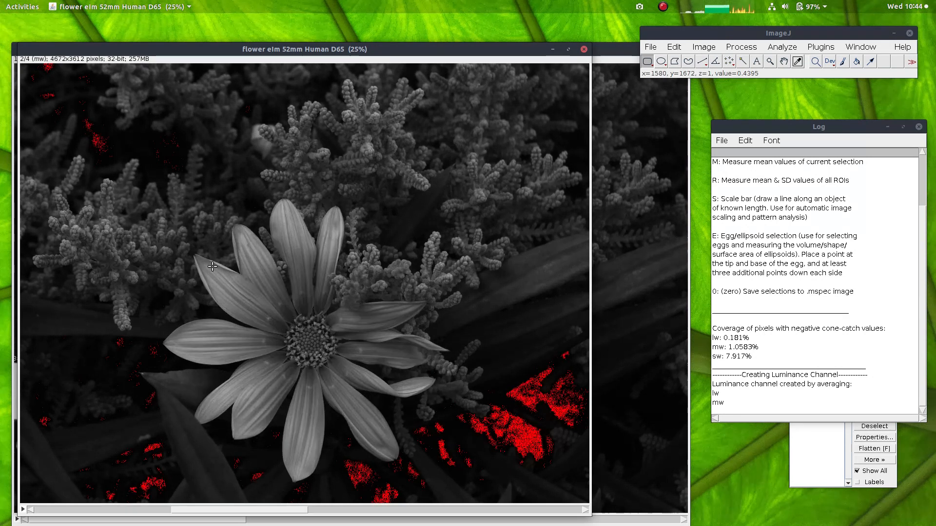
{"action": "scroll", "coordinate": [219, 271], "scroll_direction": "up", "scroll_amount": 3}
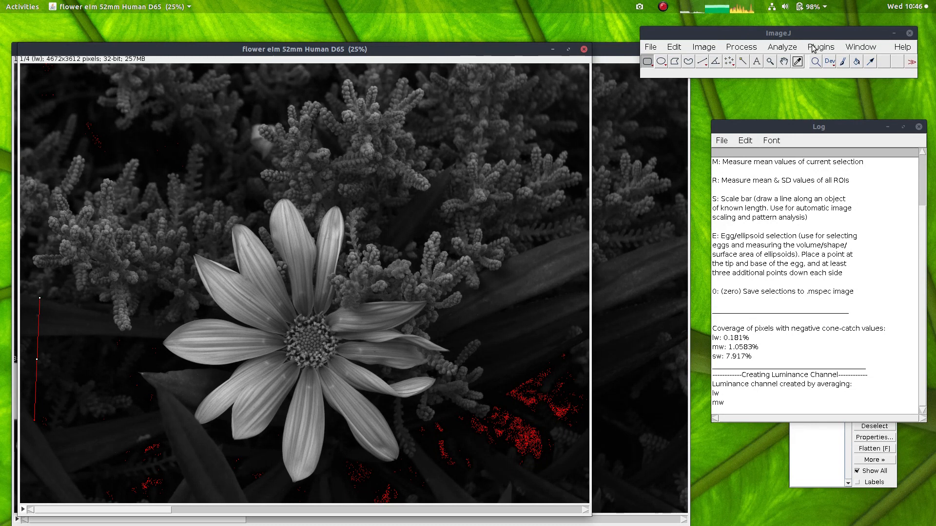
Step: Start the QCPA framework on the cropped flower image with Gaussian acuity correction, trying AcuityView first
{"action": "left_click", "coordinate": [820, 47]}
{"action": "mouse_move", "coordinate": [822, 244]}
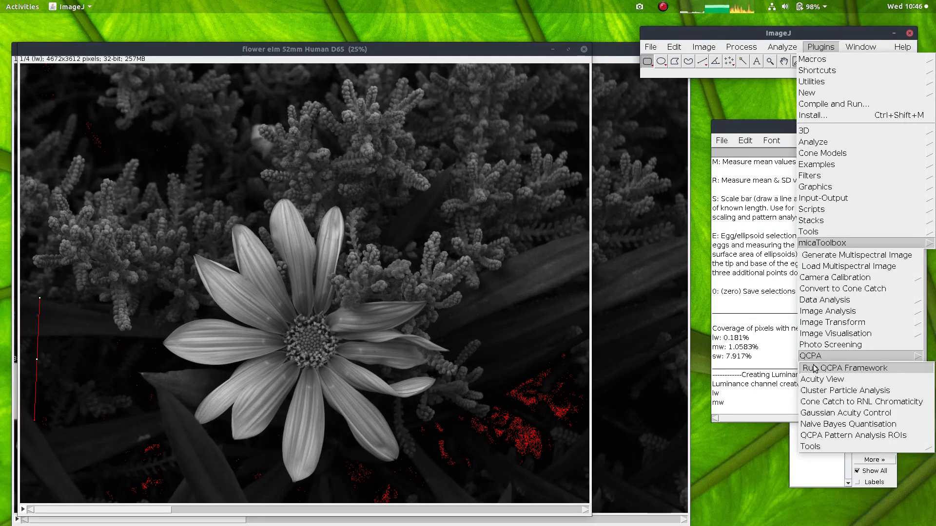
{"action": "left_click", "coordinate": [815, 369]}
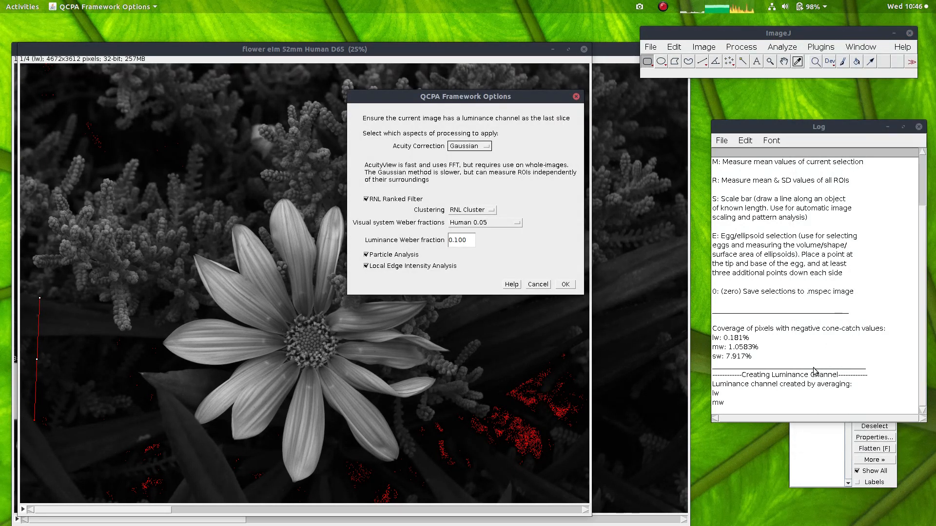
{"action": "left_click", "coordinate": [476, 149]}
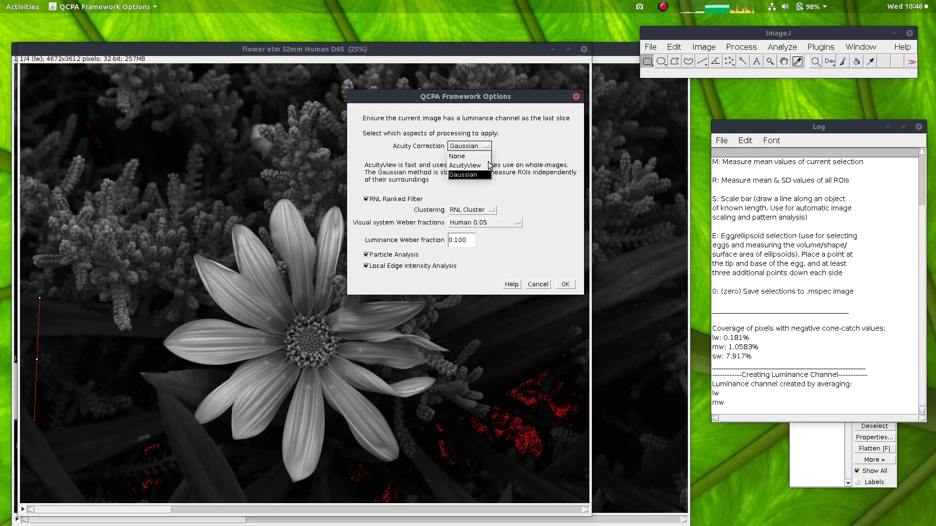
{"action": "left_click", "coordinate": [474, 166]}
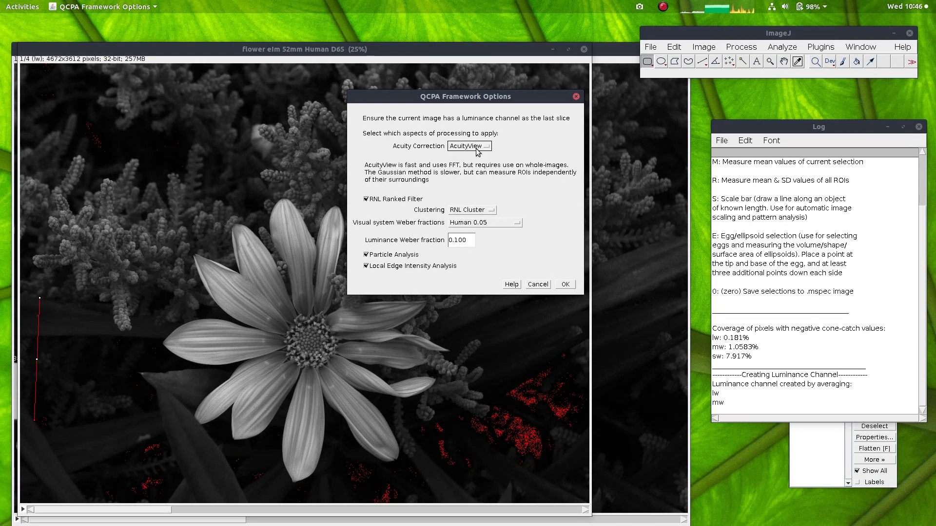
{"action": "left_click", "coordinate": [476, 149]}
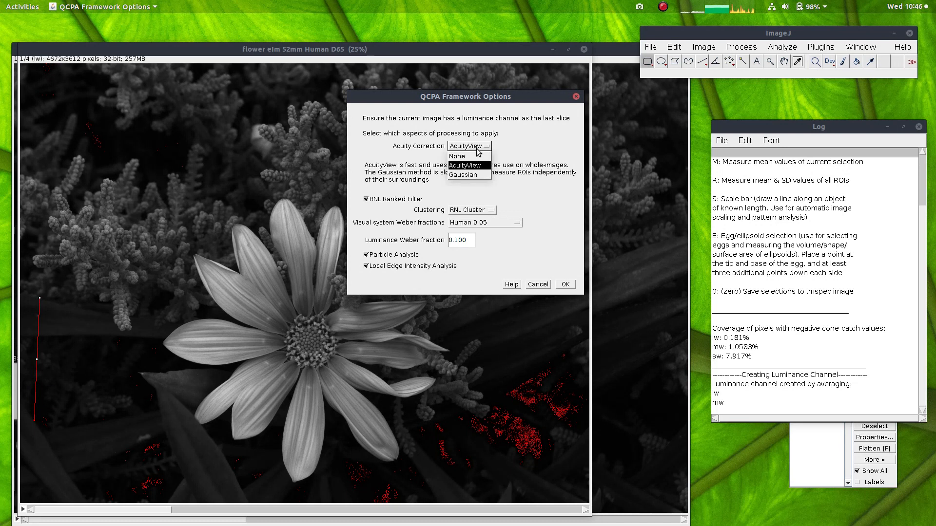
{"action": "left_click", "coordinate": [461, 174]}
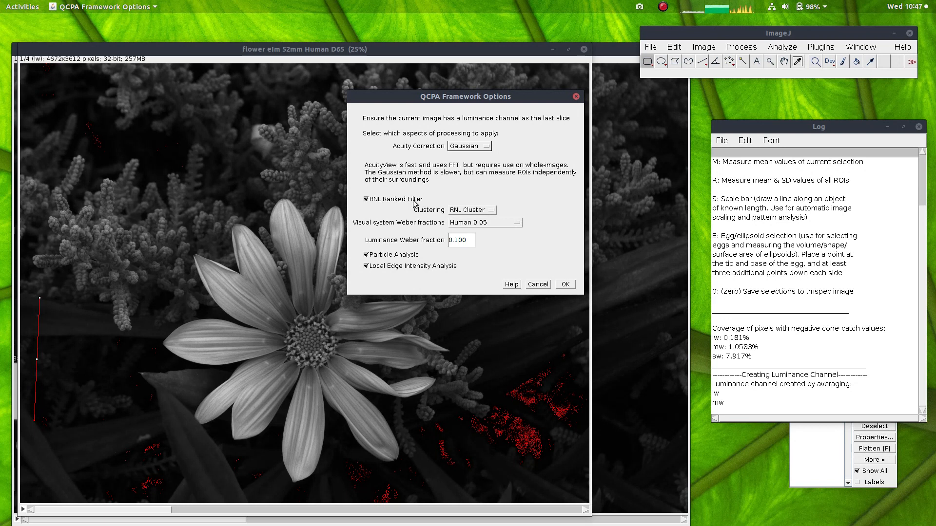
Step: Try Naive Bayes as the clustering method and switch it back to RNL Cluster
{"action": "left_click", "coordinate": [485, 213]}
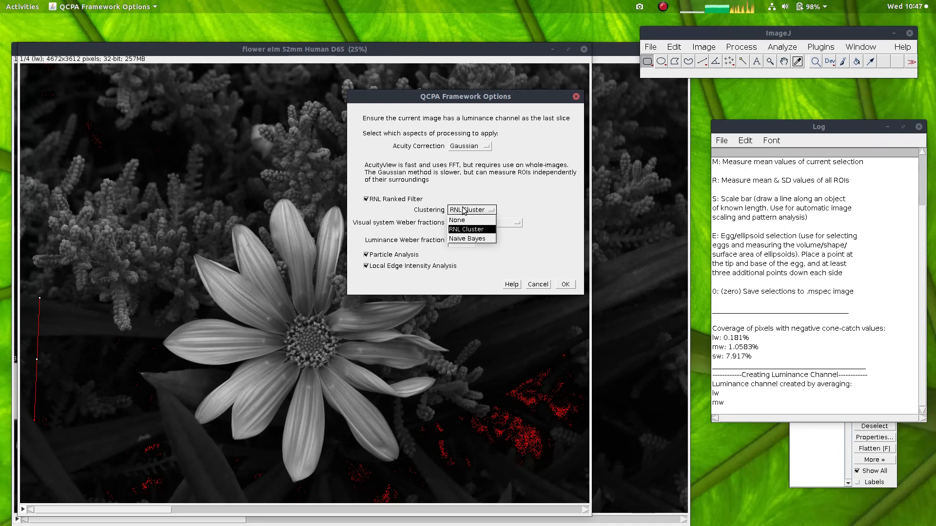
{"action": "left_click", "coordinate": [465, 211]}
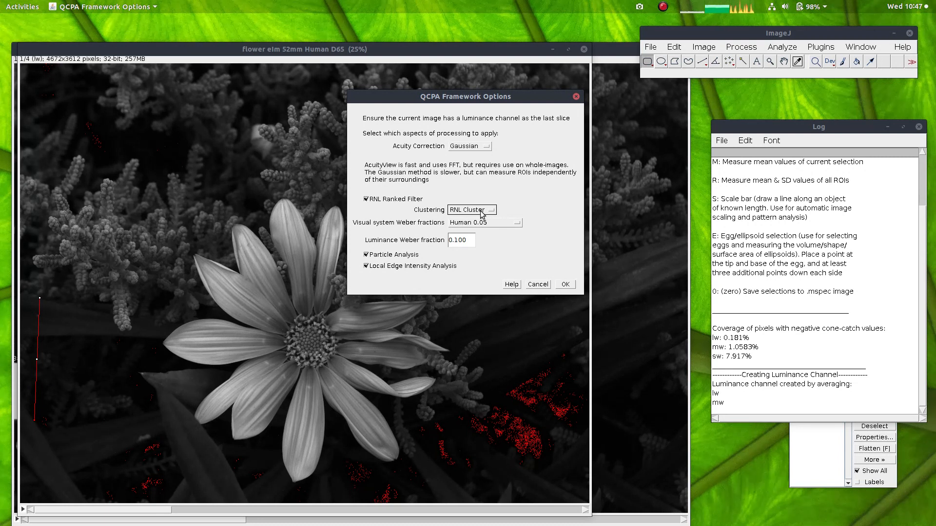
{"action": "left_click", "coordinate": [482, 214]}
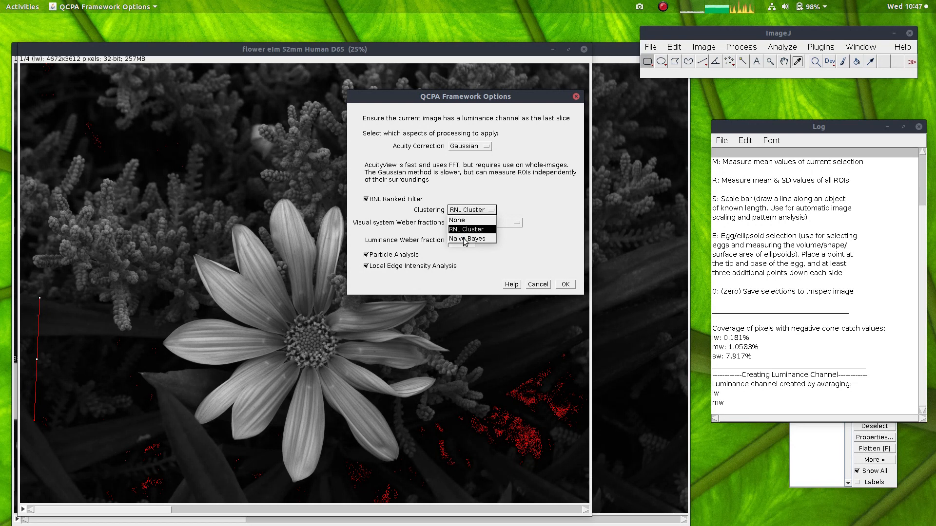
{"action": "left_click", "coordinate": [465, 240]}
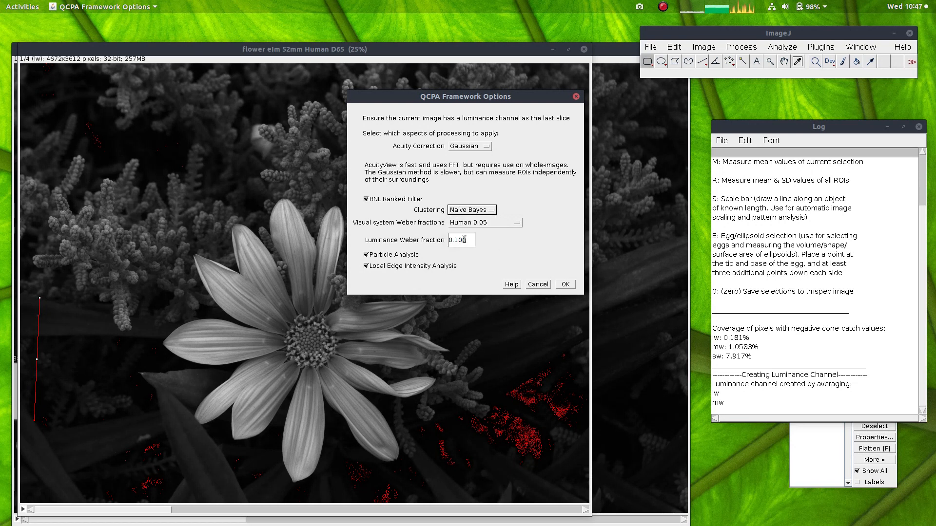
{"action": "left_click", "coordinate": [458, 211]}
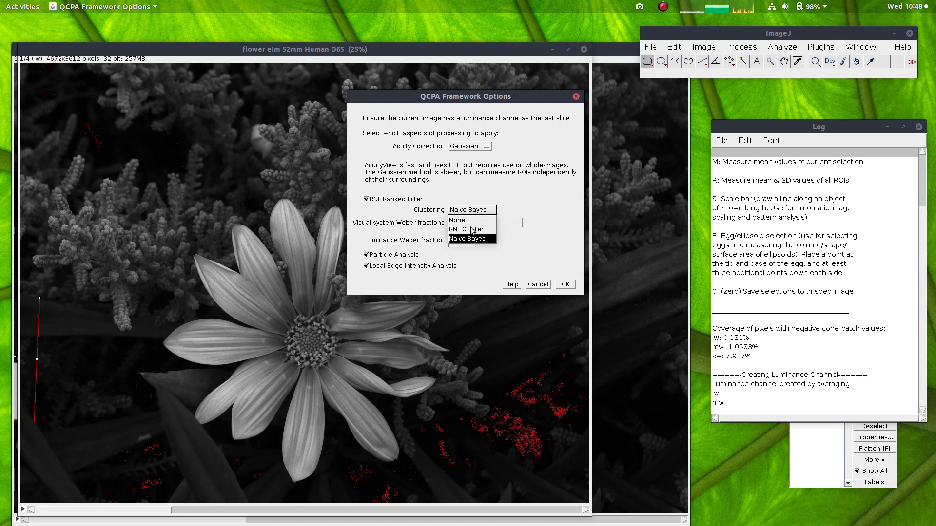
{"action": "left_click", "coordinate": [463, 230]}
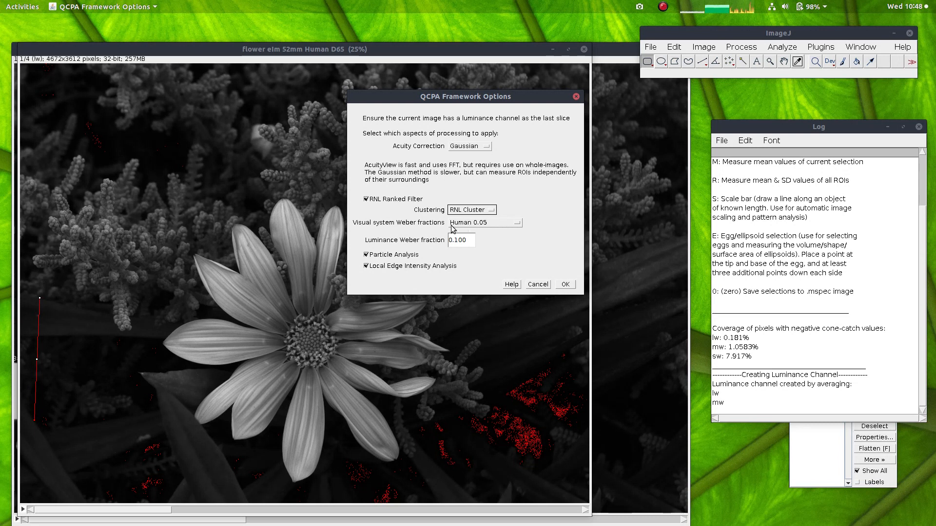
Step: Confirm the framework options with Human 0.05 Weber fractions, a luminance Weber fraction of 0.100 and Particle Analysis enabled
{"action": "left_click", "coordinate": [495, 223]}
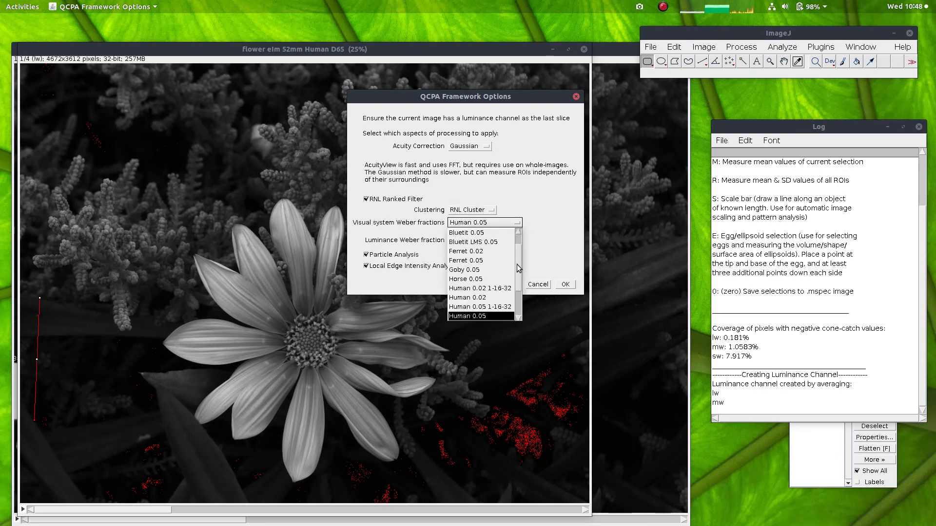
{"action": "scroll", "coordinate": [519, 275], "scroll_direction": "down", "scroll_amount": 2}
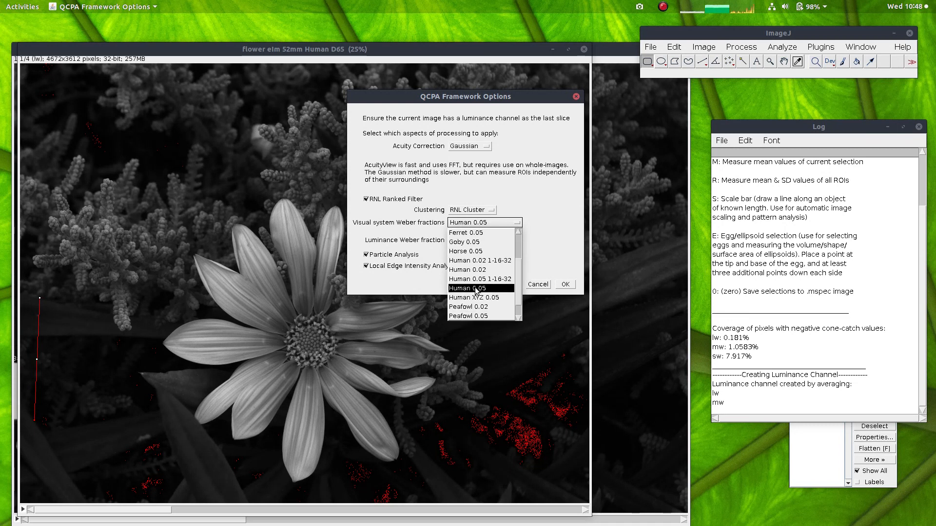
{"action": "left_click", "coordinate": [477, 289]}
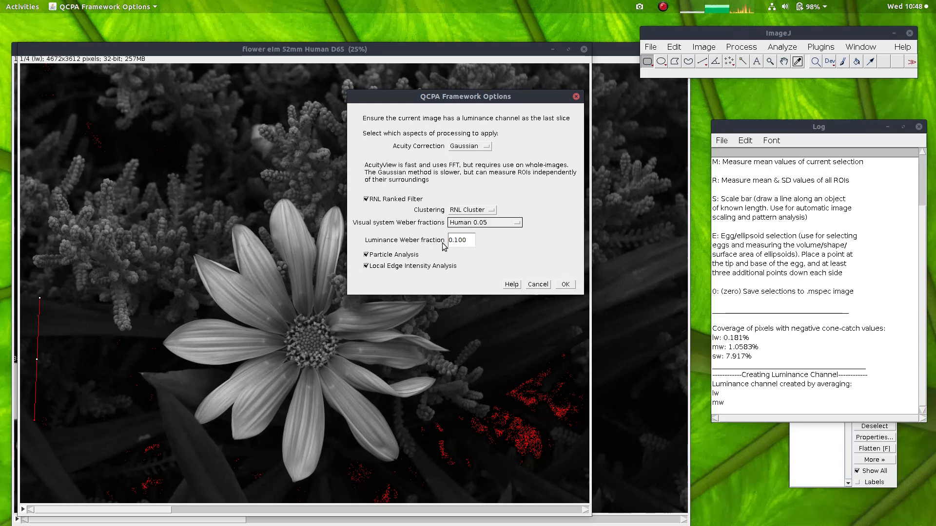
{"action": "left_click", "coordinate": [471, 241]}
{"action": "left_click", "coordinate": [471, 241]}
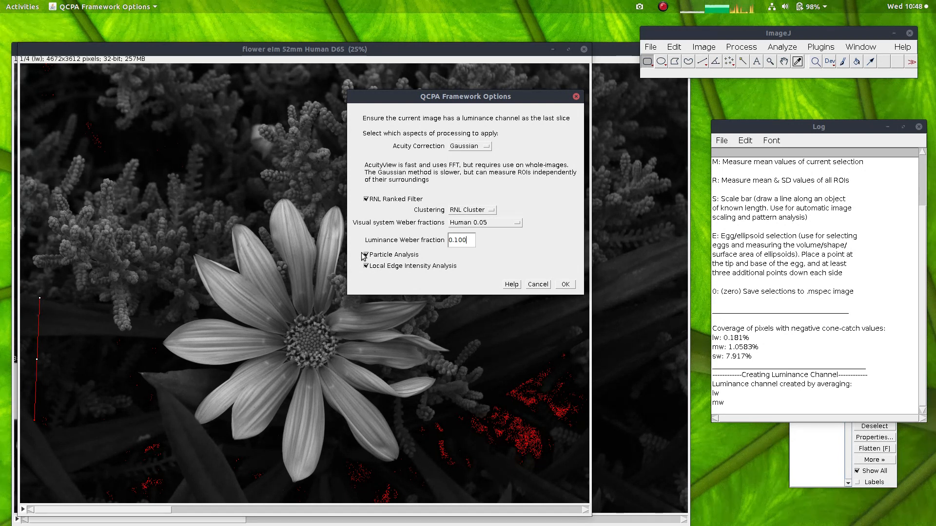
{"action": "left_click", "coordinate": [381, 257]}
{"action": "left_click", "coordinate": [382, 258]}
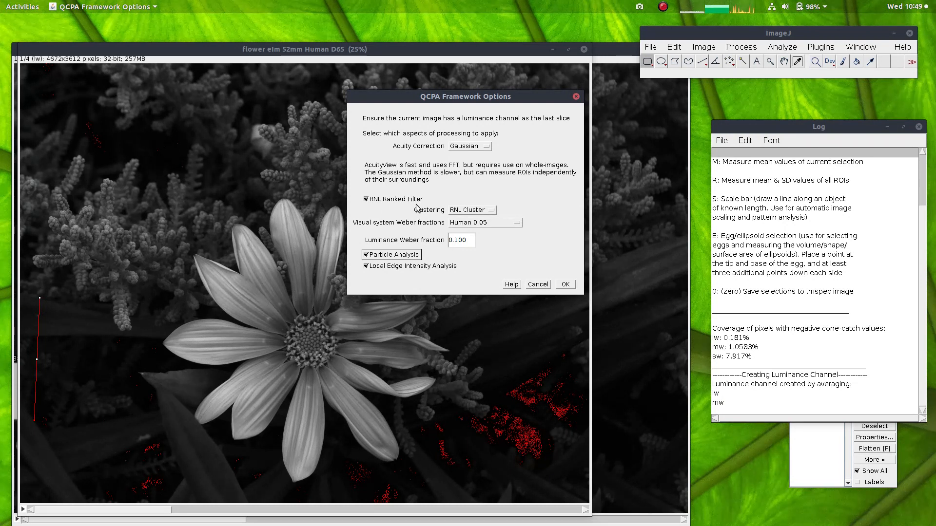
{"action": "left_click", "coordinate": [563, 285]}
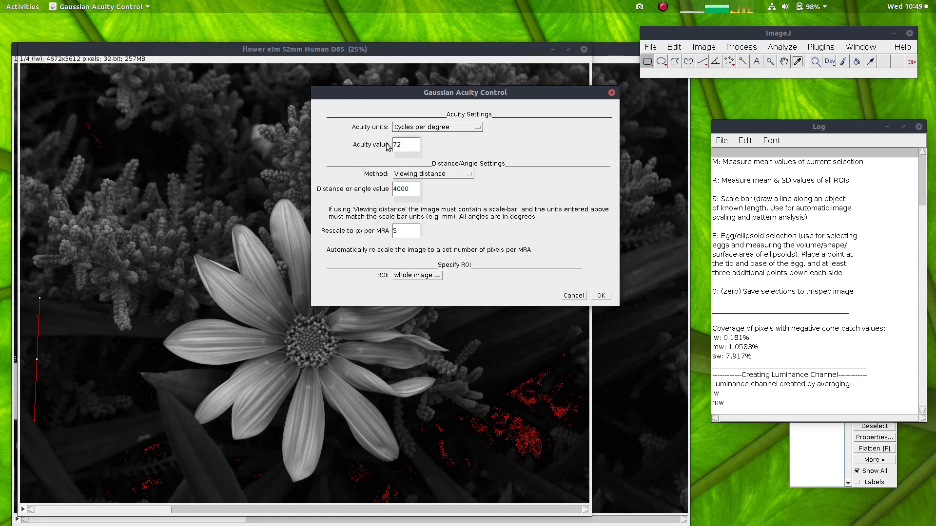
Step: Apply Gaussian acuity control at 72 cycles per degree, 4000 viewing distance and 5 px per MRA to the whole image
{"action": "left_click_drag", "start_coordinate": [409, 145], "coordinate": [396, 146]}
{"action": "left_click", "coordinate": [410, 145]}
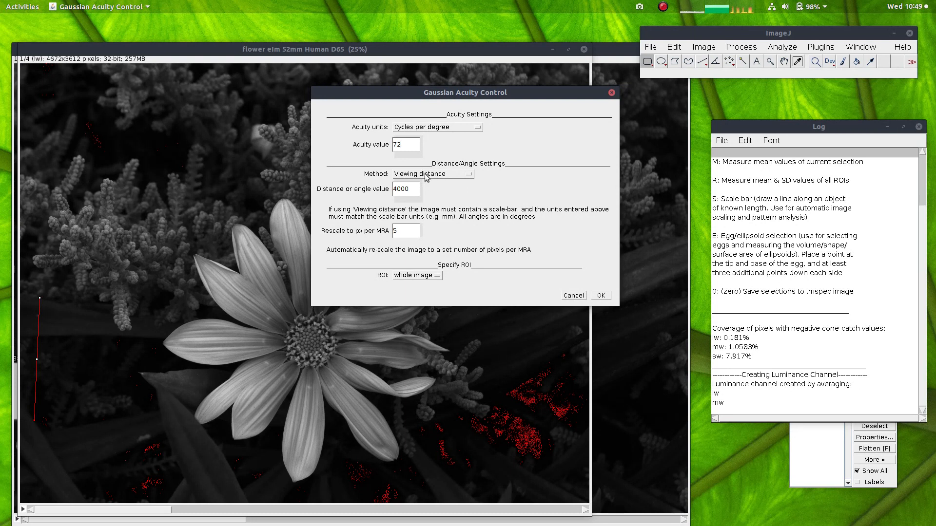
{"action": "left_click", "coordinate": [414, 190]}
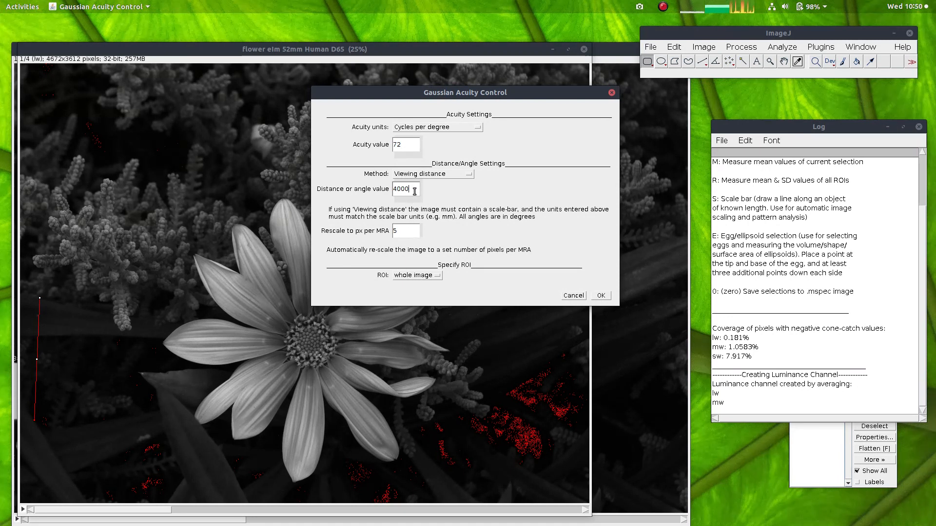
{"action": "left_click", "coordinate": [415, 230]}
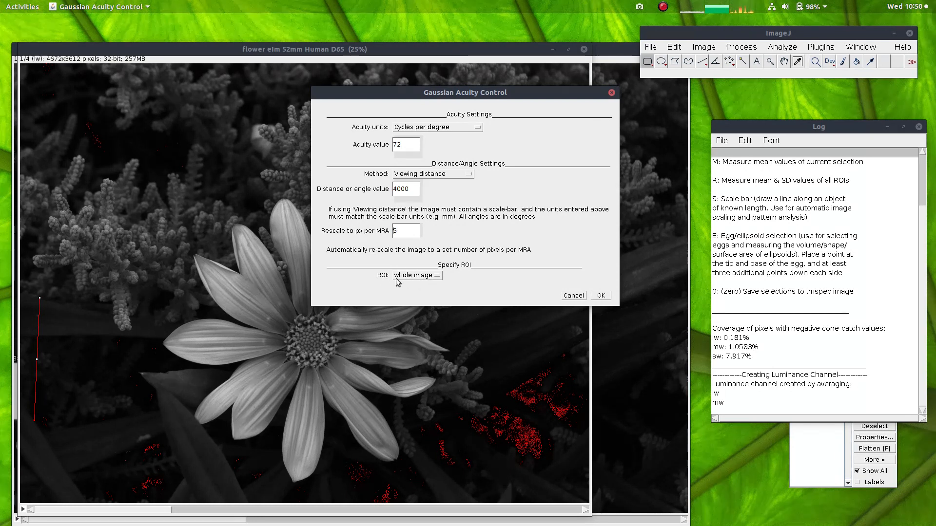
{"action": "left_click", "coordinate": [420, 277]}
{"action": "left_click", "coordinate": [421, 278]}
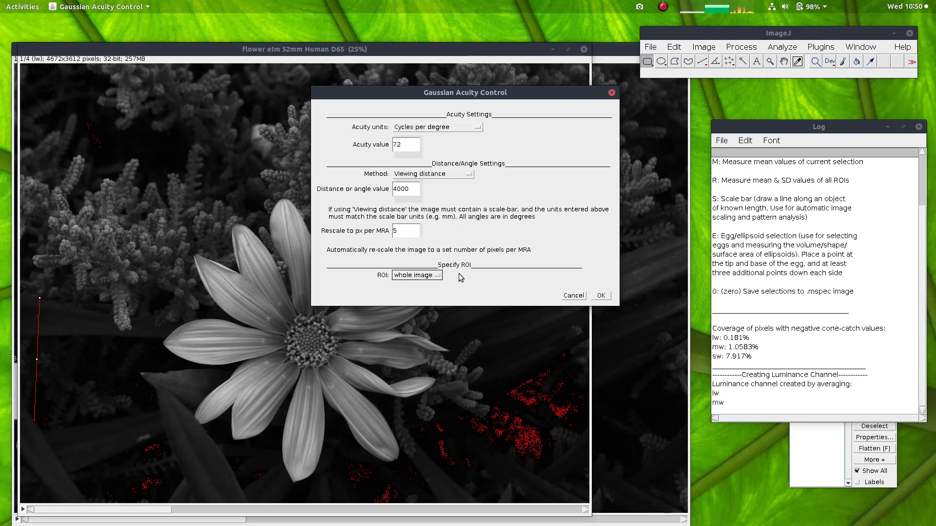
{"action": "left_click", "coordinate": [603, 296]}
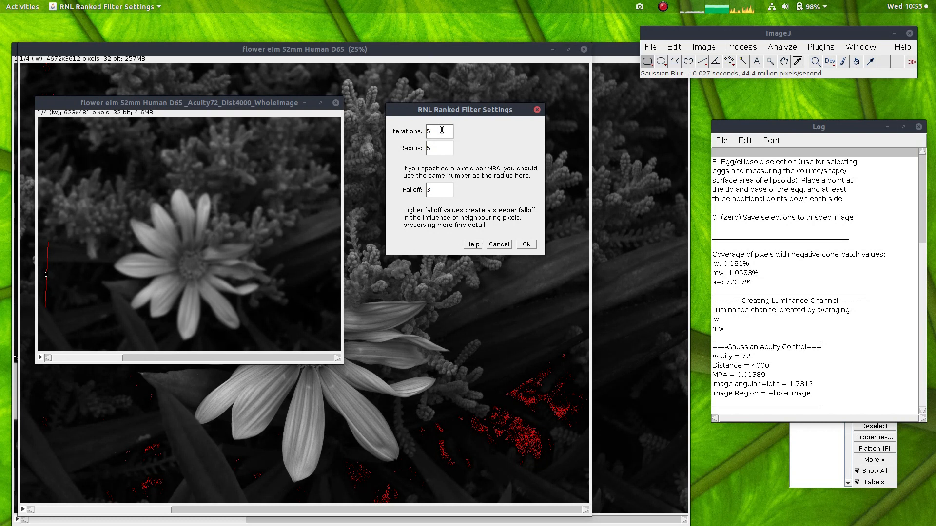
Step: Run the RNL Ranked Filter with 5 iterations, a radius of 5 and a falloff of 3
{"action": "left_click", "coordinate": [441, 148]}
{"action": "left_click", "coordinate": [443, 191]}
{"action": "left_click", "coordinate": [444, 191]}
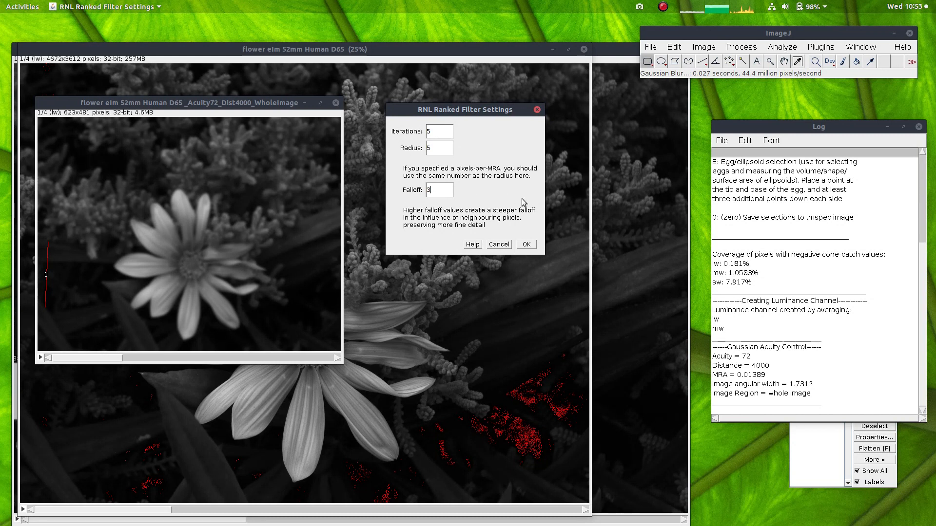
{"action": "left_click", "coordinate": [530, 245]}
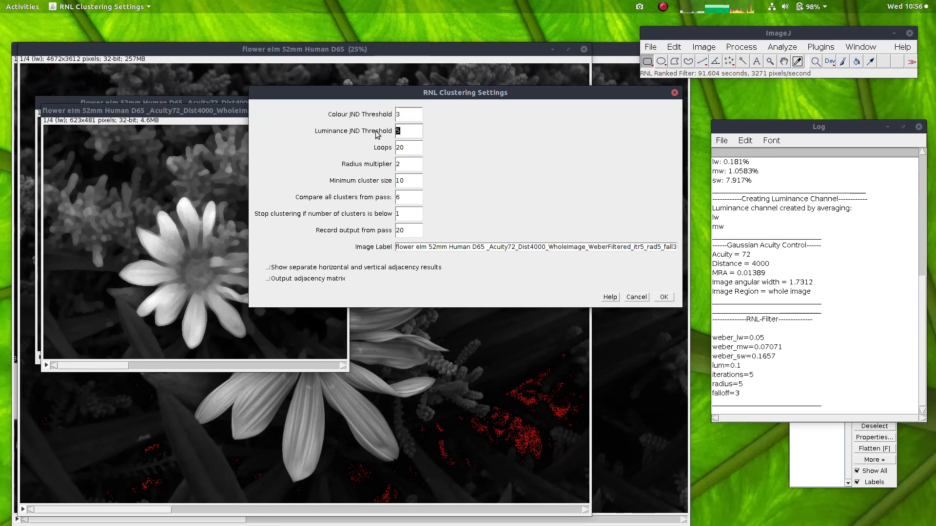
Step: Review the RNL clustering JND thresholds, loops, radius multiplier, minimum cluster size, cluster comparison, stopping and output pass settings
{"action": "left_click", "coordinate": [408, 130]}
{"action": "left_click", "coordinate": [411, 147]}
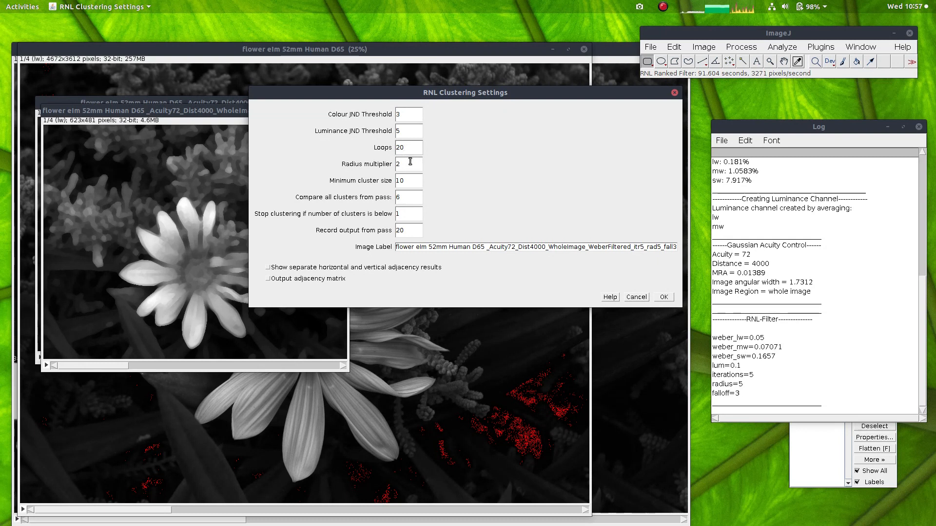
{"action": "double_click", "coordinate": [409, 164]}
{"action": "left_click", "coordinate": [408, 164]}
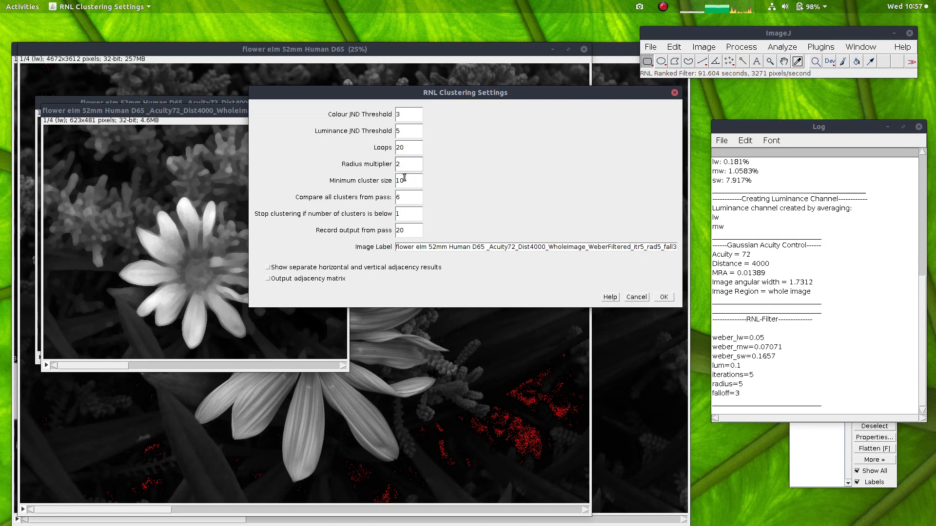
{"action": "left_click", "coordinate": [415, 182]}
{"action": "left_click", "coordinate": [407, 198]}
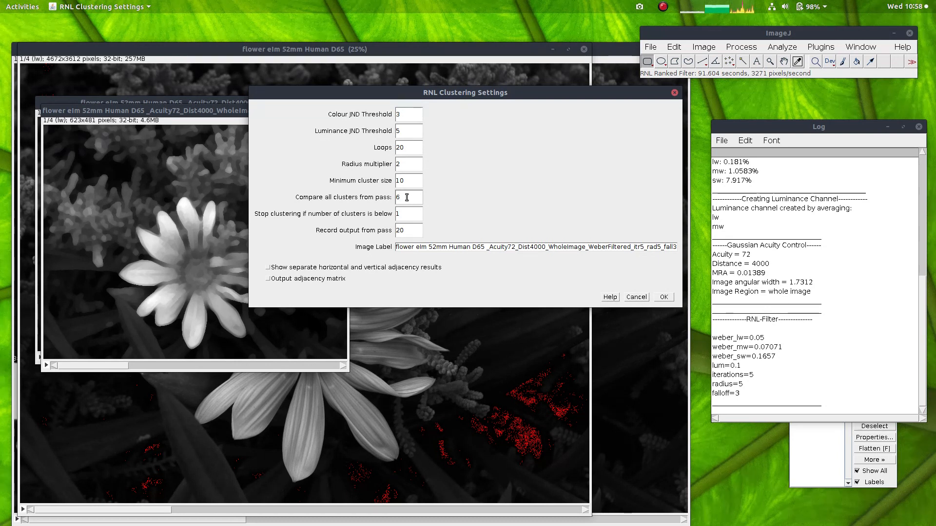
{"action": "left_click", "coordinate": [412, 214]}
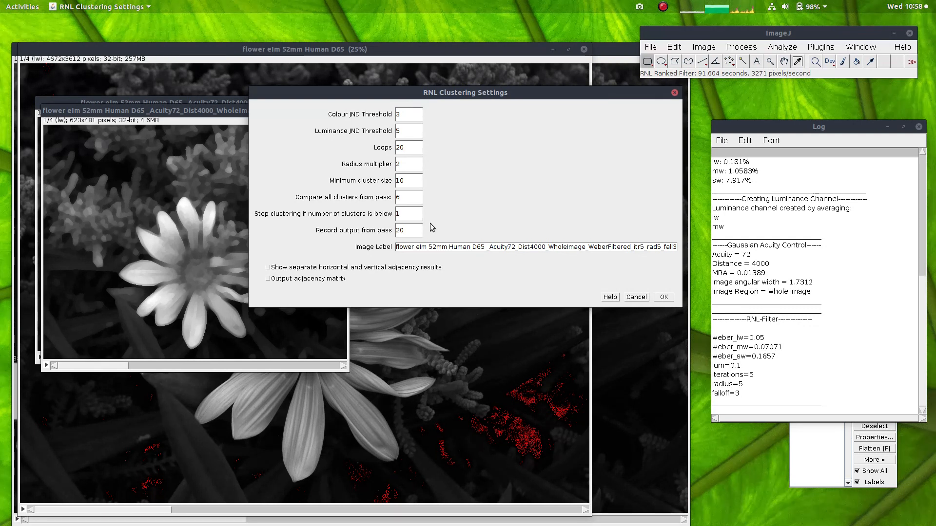
{"action": "left_click", "coordinate": [413, 230]}
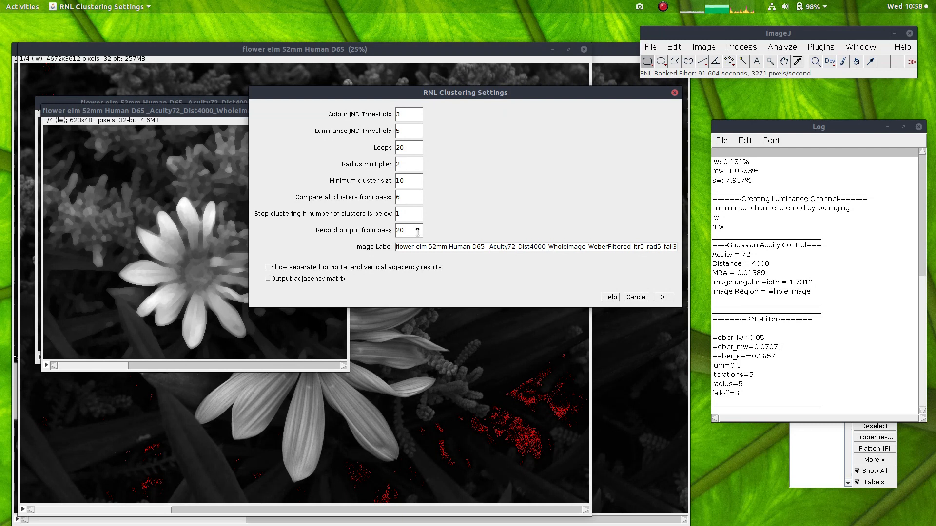
Step: Check the image label and run RNL clustering with colour JND threshold 3, luminance JND threshold 5, 20 loops, radius multiplier 2 and minimum cluster size 10
{"action": "left_click", "coordinate": [410, 248]}
{"action": "left_click", "coordinate": [409, 249]}
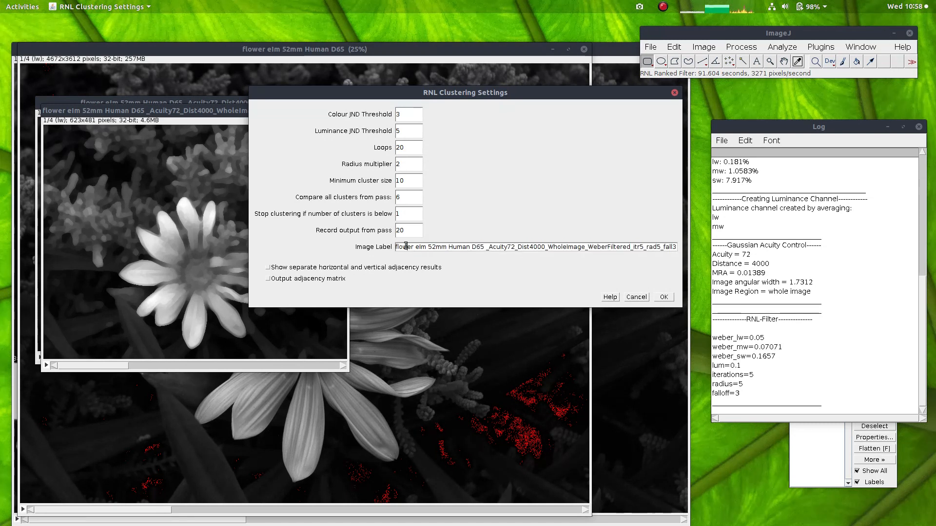
{"action": "left_click_drag", "start_coordinate": [402, 248], "coordinate": [473, 250]}
{"action": "left_click", "coordinate": [473, 249]}
{"action": "left_click", "coordinate": [407, 249]}
{"action": "left_click_drag", "start_coordinate": [427, 248], "coordinate": [549, 249]}
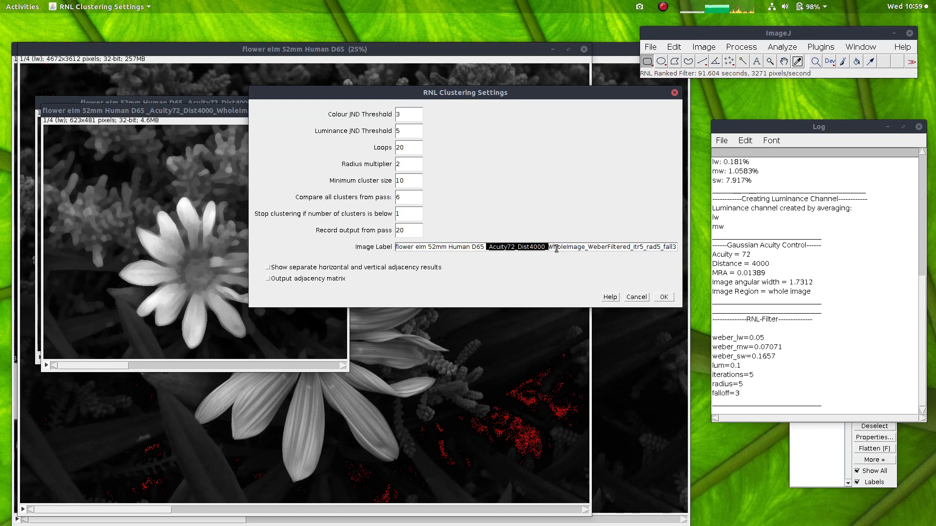
{"action": "left_click_drag", "start_coordinate": [561, 248], "coordinate": [678, 249]}
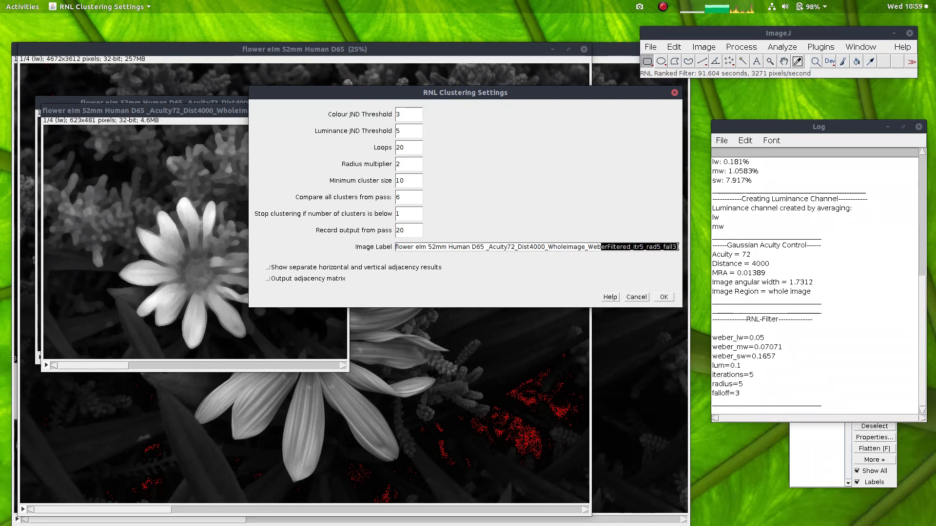
{"action": "left_click", "coordinate": [642, 247]}
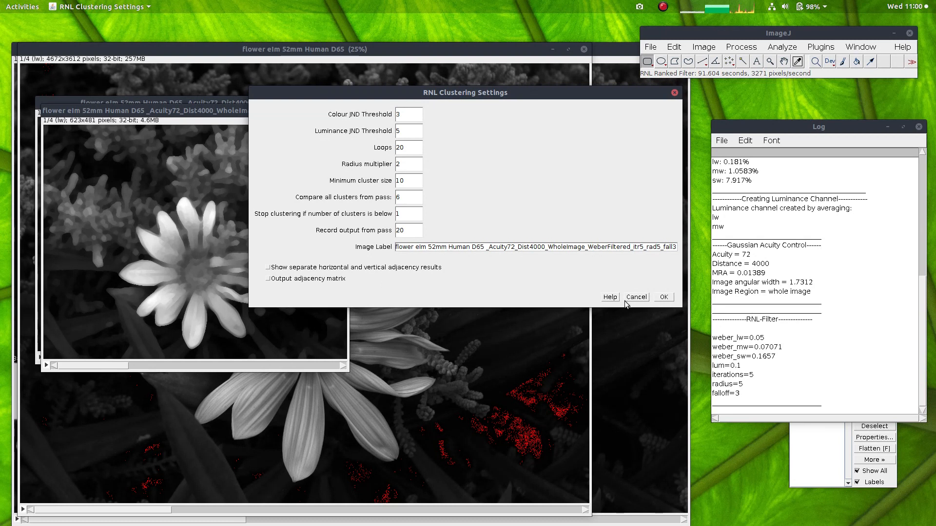
{"action": "left_click", "coordinate": [663, 297]}
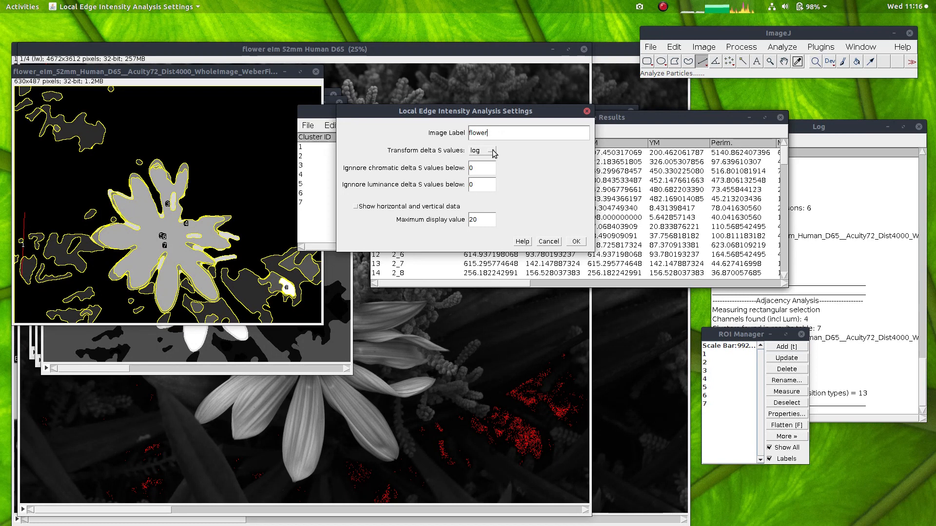
Step: Run Local Edge Intensity Analysis labelled flower with log-transformed delta S values, both ignore thresholds at 0 and a maximum display value of 20
{"action": "left_click", "coordinate": [492, 151]}
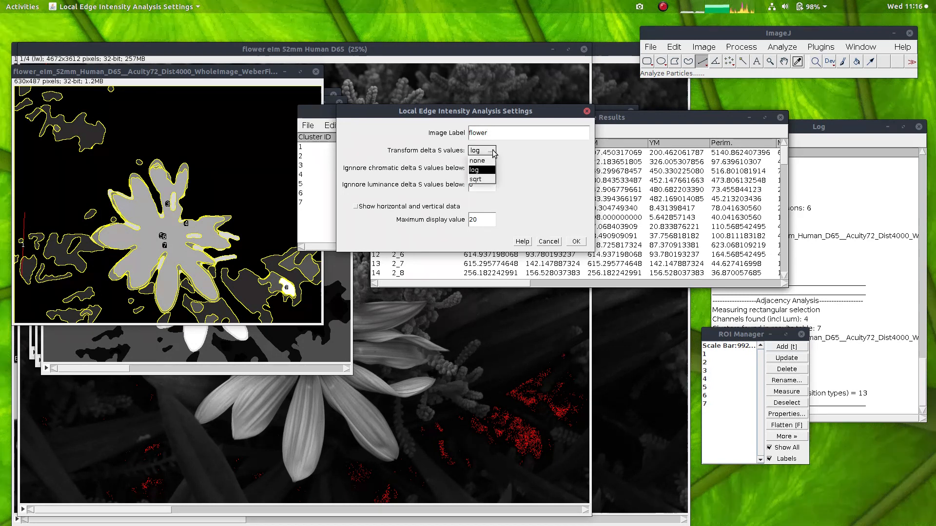
{"action": "left_click", "coordinate": [481, 170]}
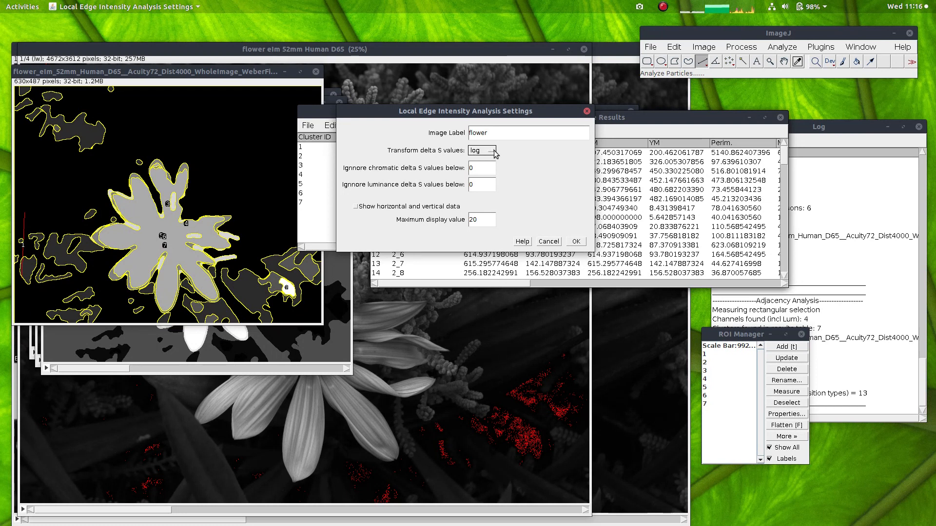
{"action": "left_click", "coordinate": [492, 151]}
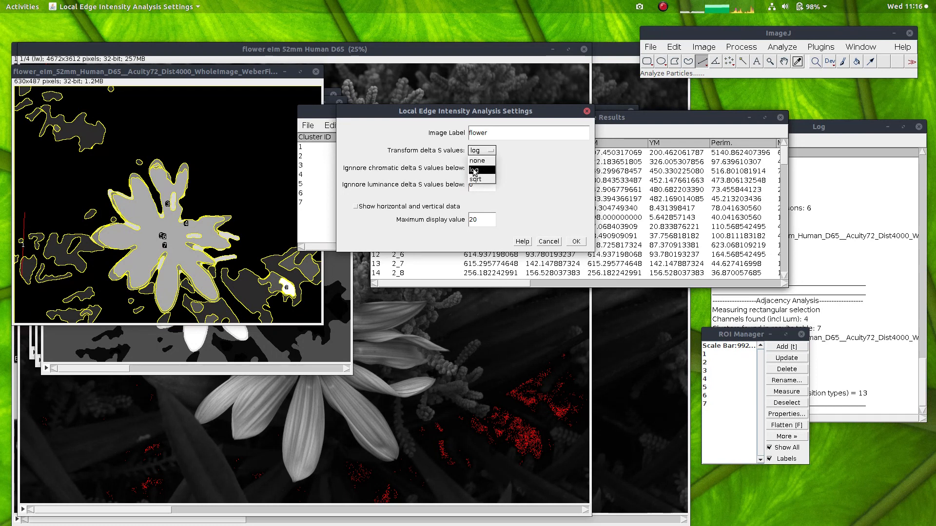
{"action": "left_click", "coordinate": [477, 171]}
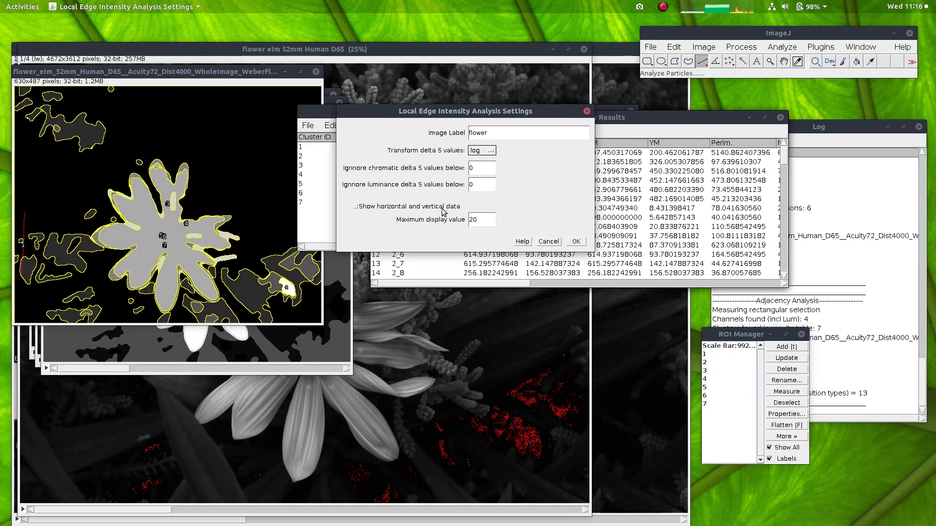
{"action": "double_click", "coordinate": [472, 223]}
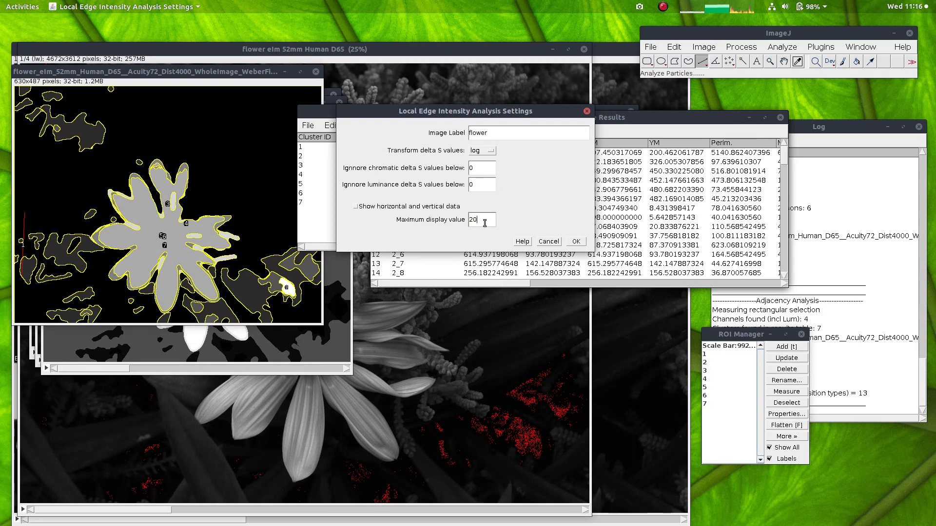
{"action": "left_click", "coordinate": [576, 242]}
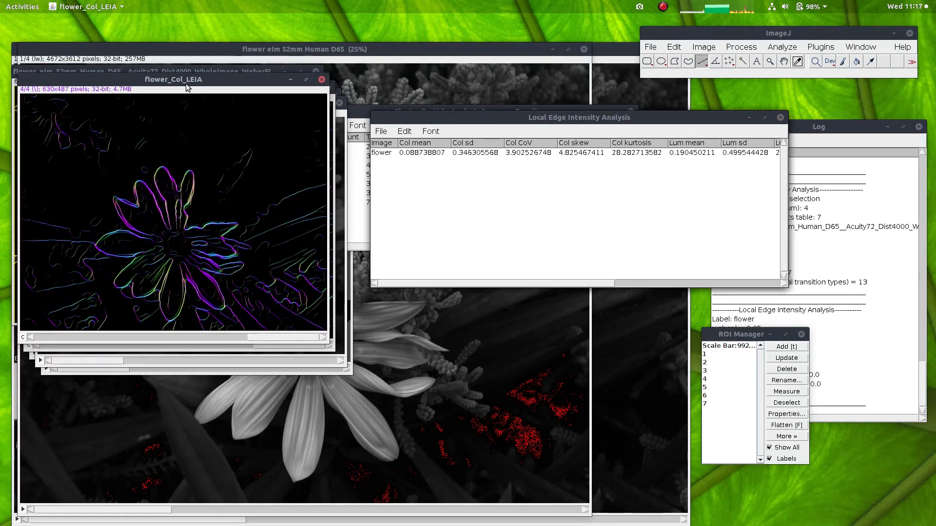
Step: Arrange the luminance and colour LEIA edge maps side by side for comparison
{"action": "left_click_drag", "start_coordinate": [174, 84], "coordinate": [537, 102]}
{"action": "left_click_drag", "start_coordinate": [239, 93], "coordinate": [384, 100]}
{"action": "left_click", "coordinate": [120, 102]}
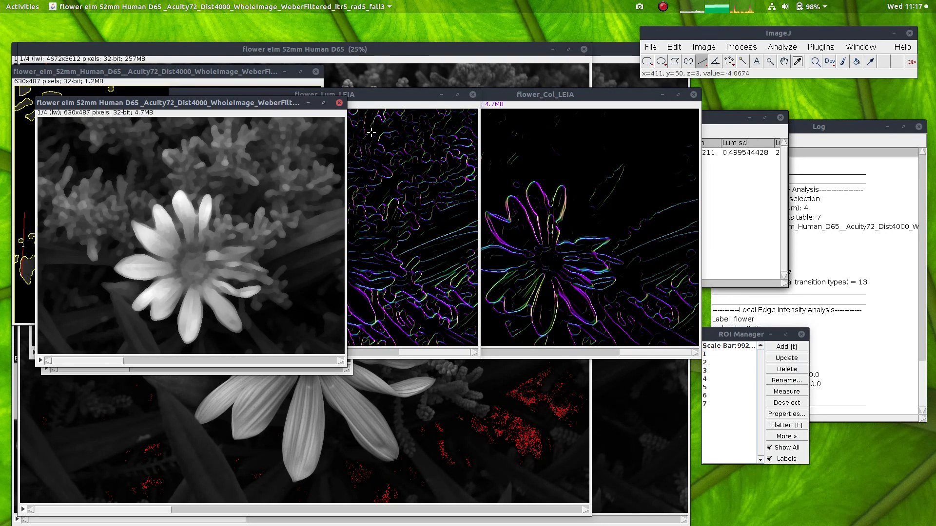
{"action": "left_click", "coordinate": [369, 96]}
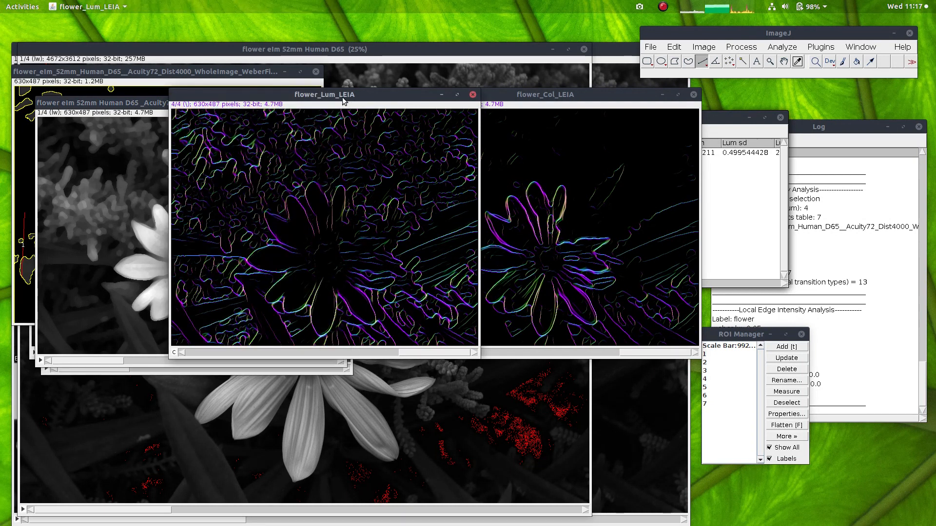
{"action": "left_click_drag", "start_coordinate": [340, 100], "coordinate": [248, 100]}
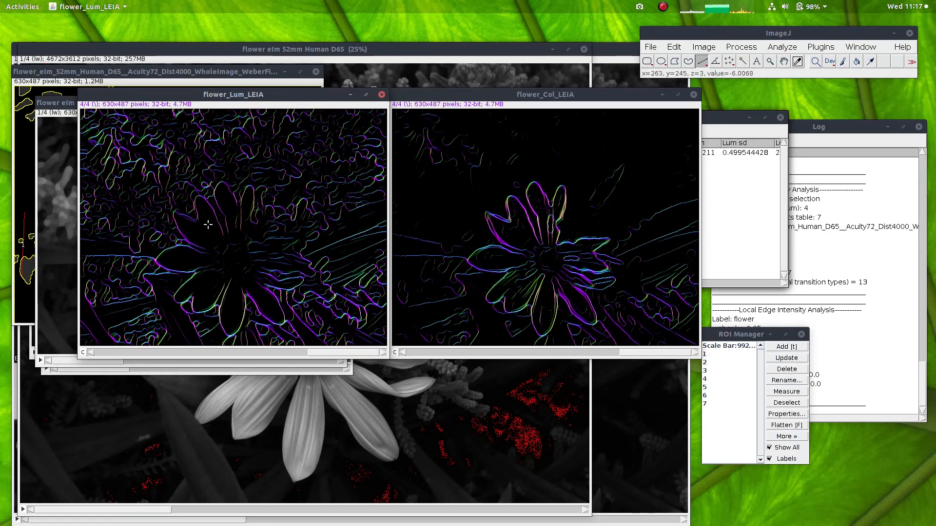
Step: Examine the luminance LEIA map at 600% and go through its four edge-orientation channels
{"action": "key", "text": "plus"}
{"action": "key", "text": "plus"}
{"action": "key", "text": "plus"}
{"action": "key", "text": "plus"}
{"action": "key", "text": "plus"}
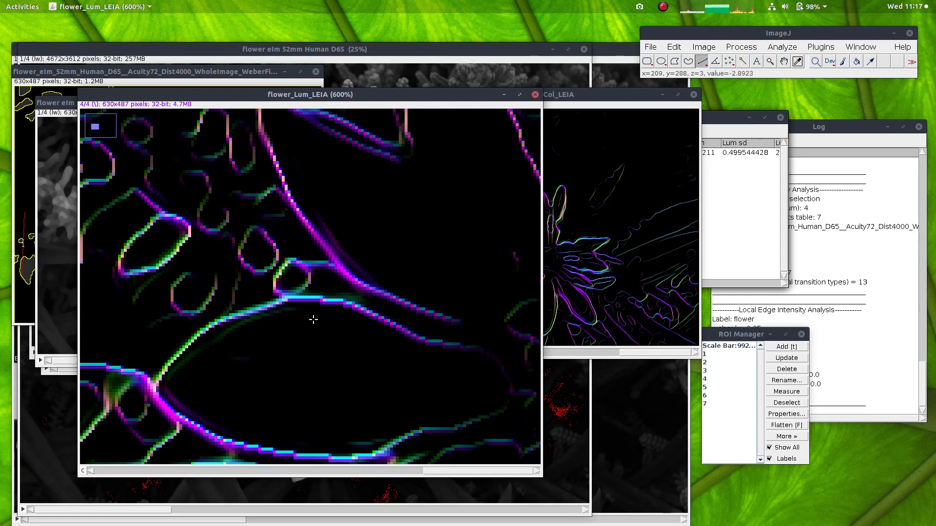
{"action": "left_click", "coordinate": [393, 472]}
{"action": "left_click", "coordinate": [287, 473]}
{"action": "left_click", "coordinate": [201, 472]}
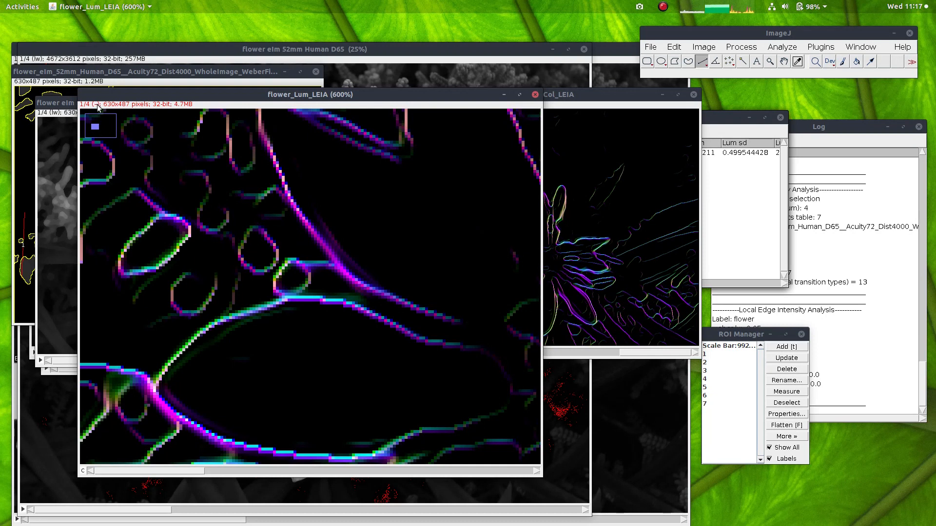
{"action": "left_click", "coordinate": [226, 472]}
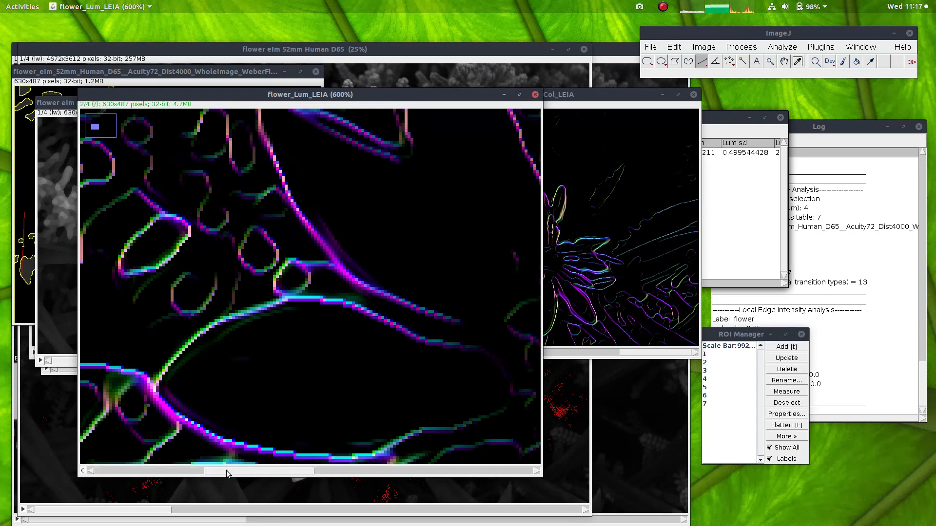
{"action": "left_click", "coordinate": [339, 475]}
{"action": "left_click", "coordinate": [446, 472]}
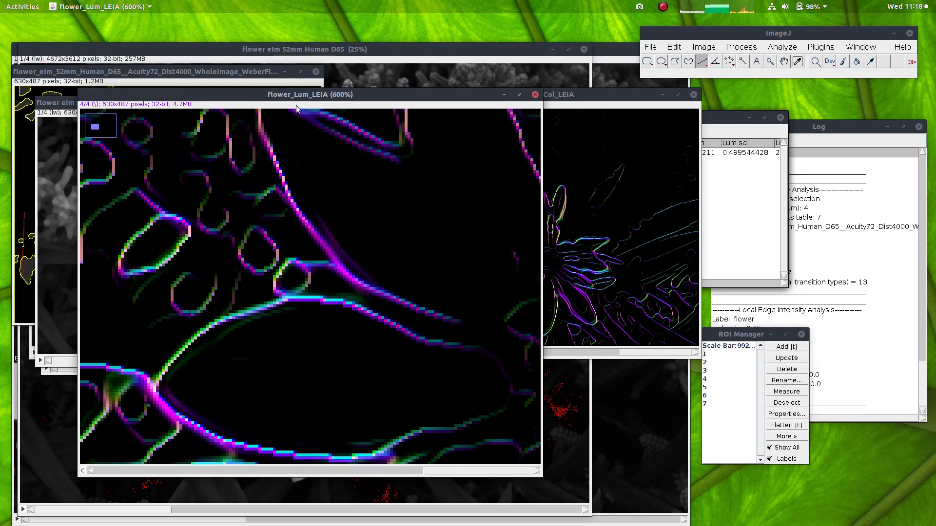
{"action": "scroll", "coordinate": [308, 231], "scroll_direction": "down", "scroll_amount": 5}
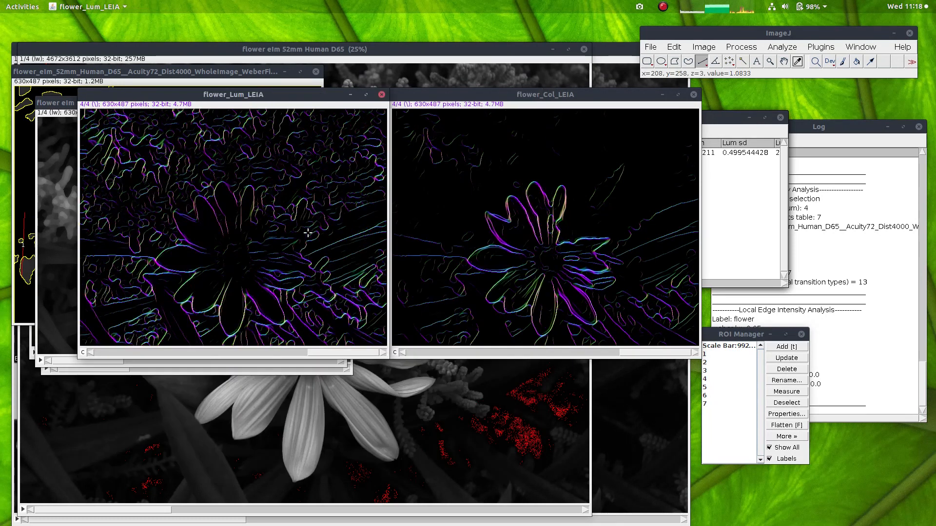
Step: Examine the petal edges in the colour LEIA map up close and close both LEIA maps
{"action": "left_click_drag", "start_coordinate": [481, 96], "coordinate": [387, 96]}
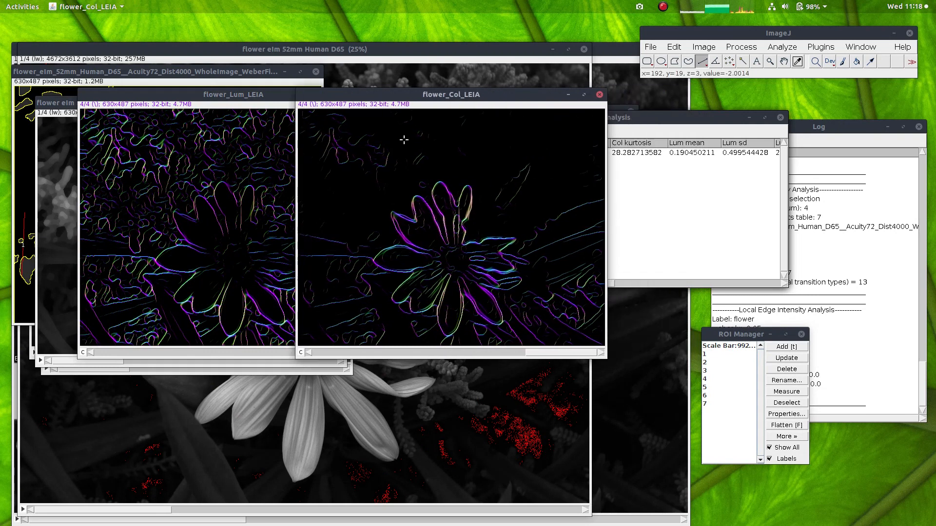
{"action": "left_click_drag", "start_coordinate": [605, 356], "coordinate": [655, 395]}
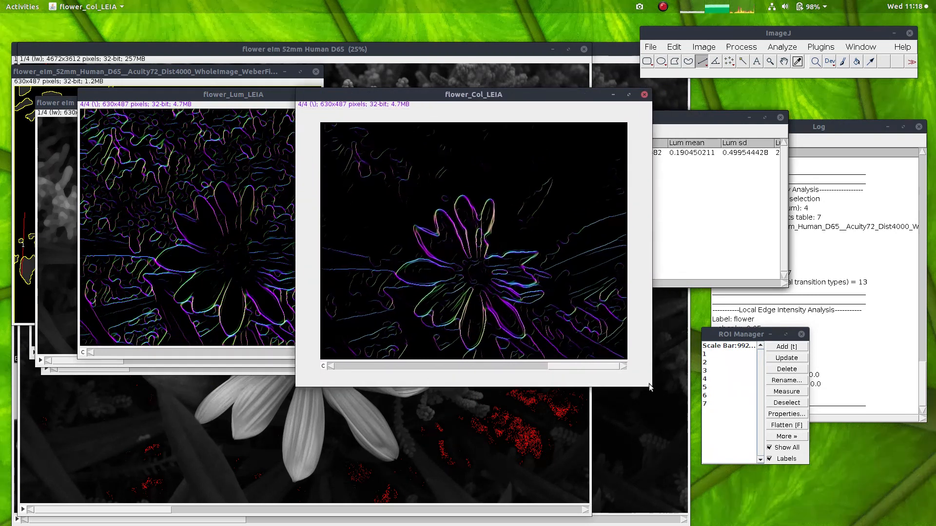
{"action": "scroll", "coordinate": [446, 252], "scroll_direction": "up", "scroll_amount": 3}
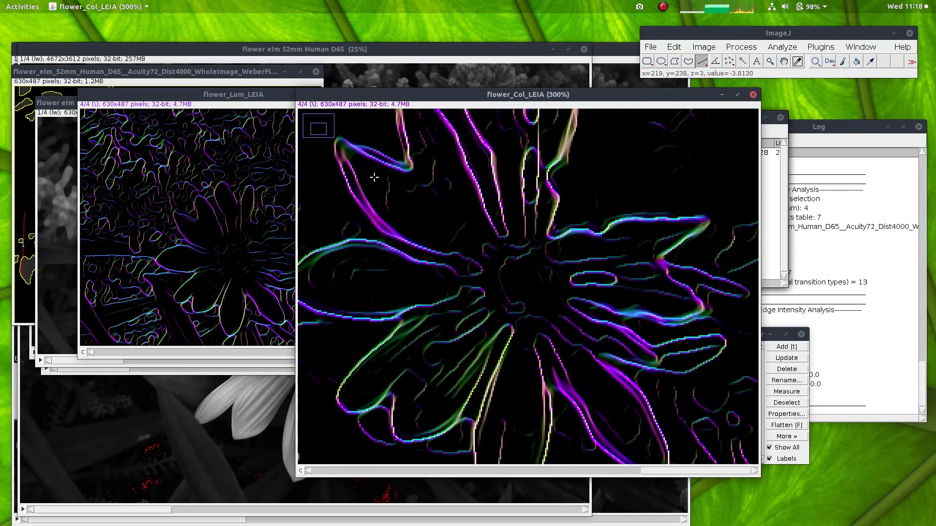
{"action": "scroll", "coordinate": [372, 178], "scroll_direction": "up", "scroll_amount": 1}
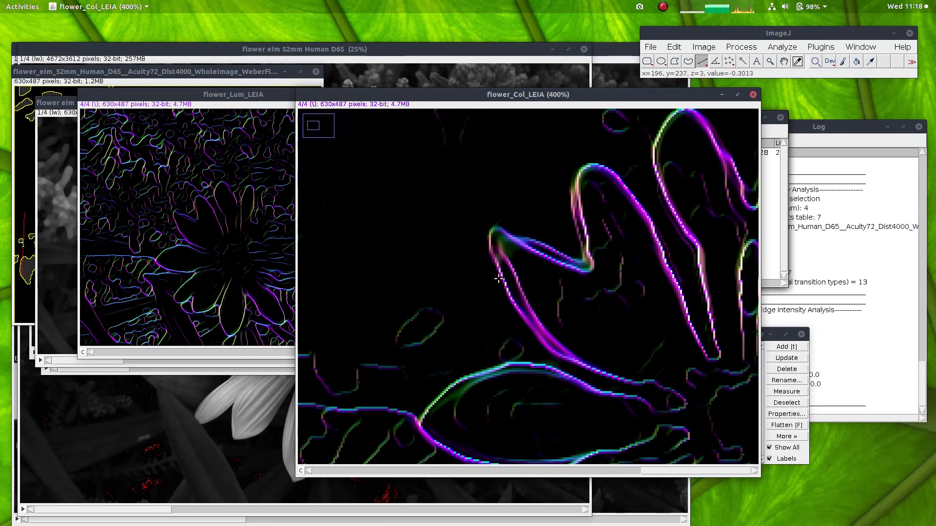
{"action": "scroll", "coordinate": [470, 224], "scroll_direction": "down", "scroll_amount": 2}
{"action": "scroll", "coordinate": [470, 224], "scroll_direction": "down", "scroll_amount": 2}
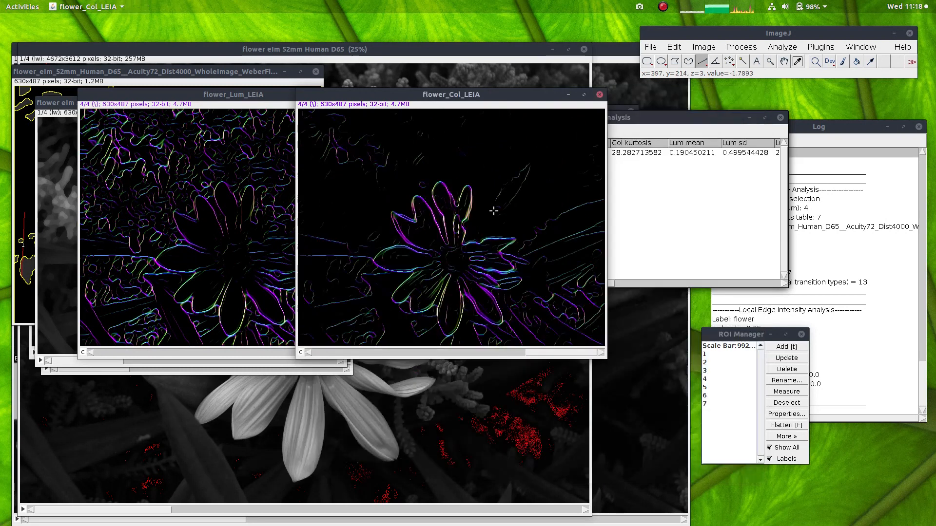
{"action": "left_click", "coordinate": [599, 96]}
{"action": "left_click", "coordinate": [382, 94]}
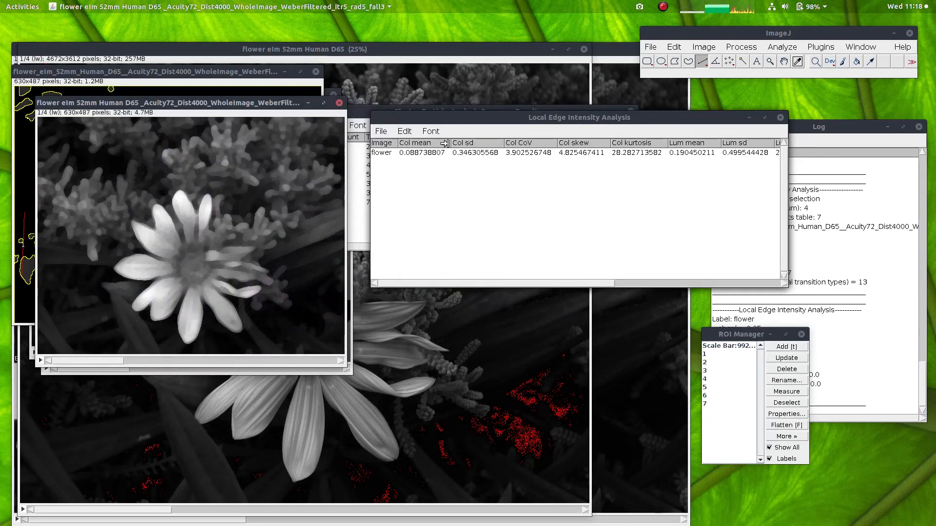
Step: Reposition and widen the Local Edge Intensity Analysis results table to show the luminance CoV column
{"action": "left_click_drag", "start_coordinate": [470, 119], "coordinate": [458, 141]}
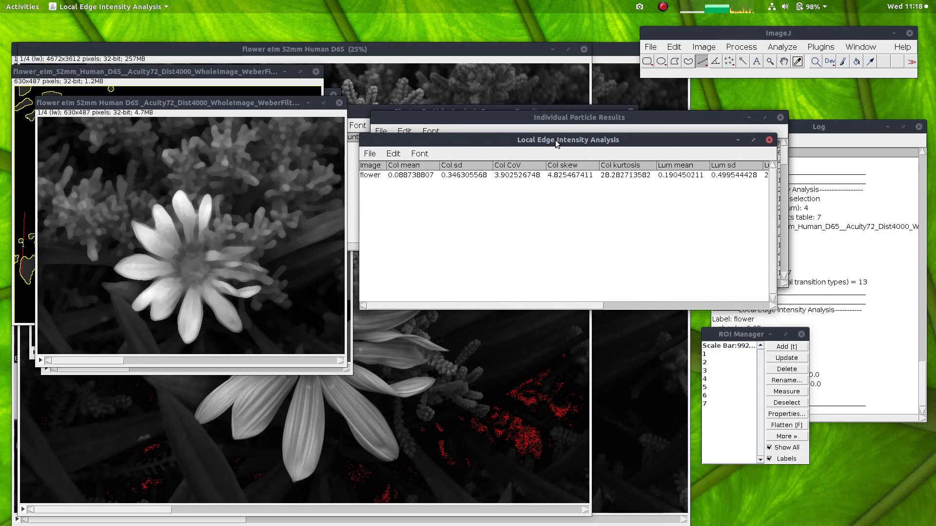
{"action": "left_click_drag", "start_coordinate": [557, 141], "coordinate": [554, 141]}
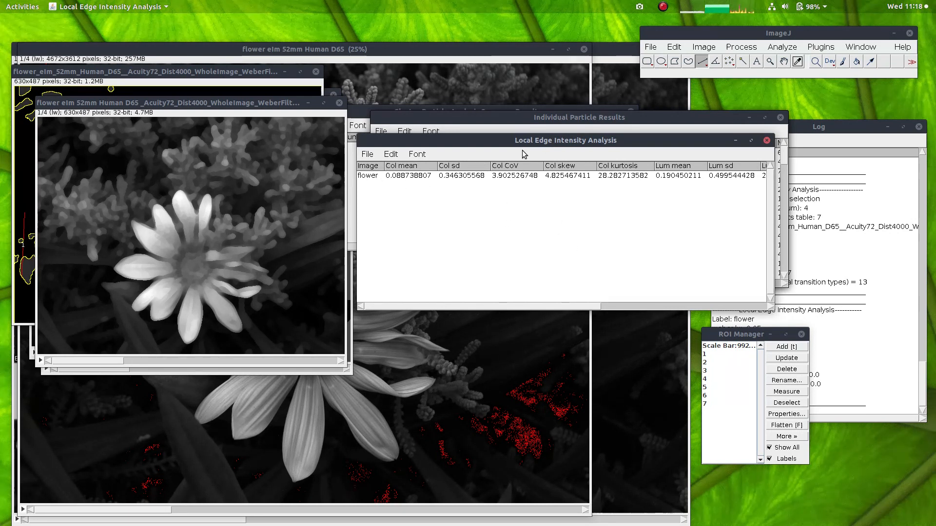
{"action": "left_click_drag", "start_coordinate": [518, 142], "coordinate": [527, 145]}
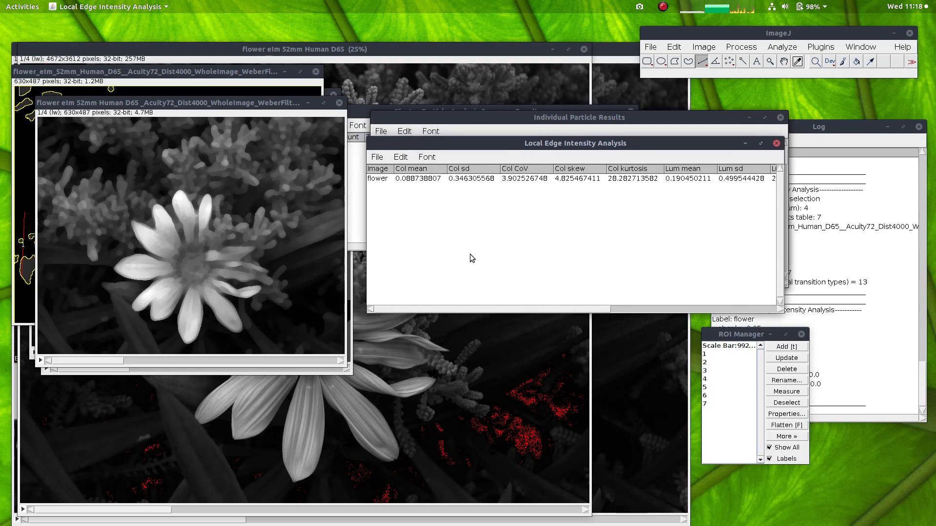
{"action": "left_click_drag", "start_coordinate": [367, 138], "coordinate": [311, 140]}
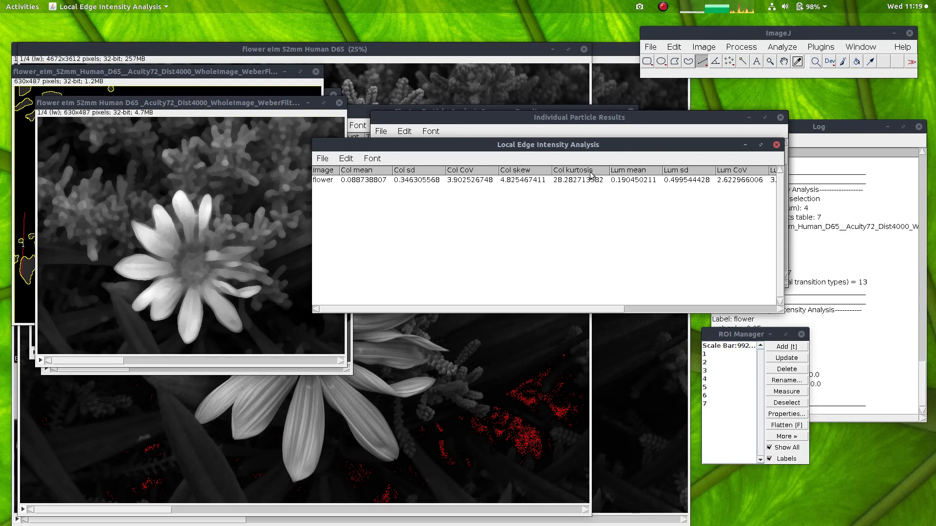
Step: Read the remaining luminance, transform and threshold columns of the Local Edge Intensity Analysis table and close it
{"action": "left_click_drag", "start_coordinate": [557, 309], "coordinate": [663, 321]}
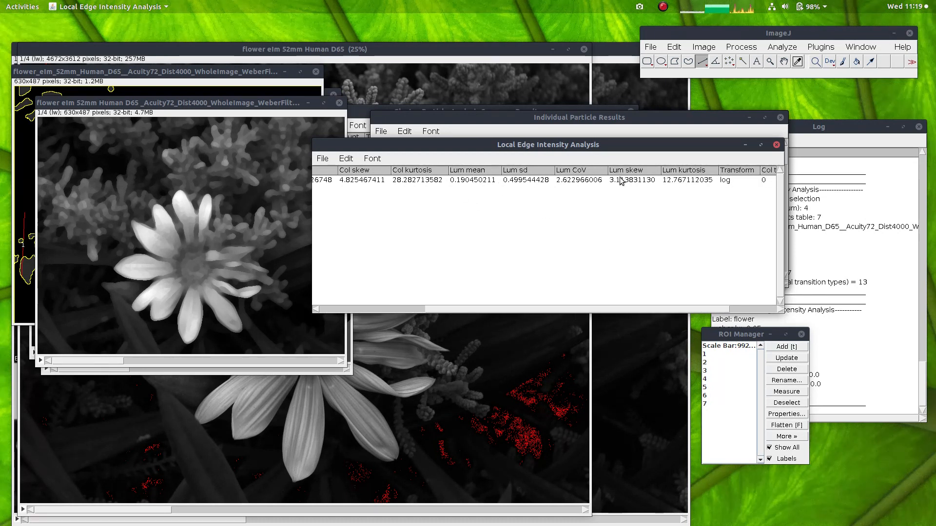
{"action": "left_click_drag", "start_coordinate": [555, 309], "coordinate": [603, 311]}
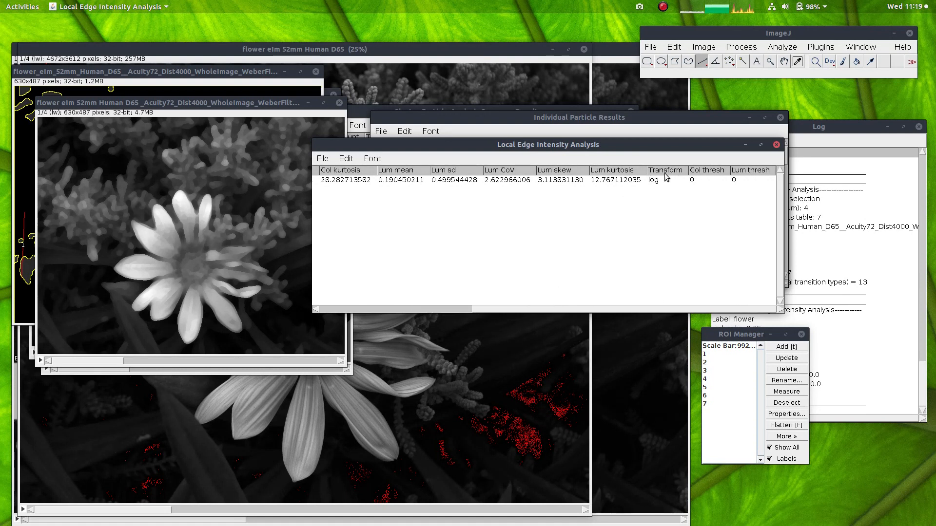
{"action": "left_click", "coordinate": [776, 145]}
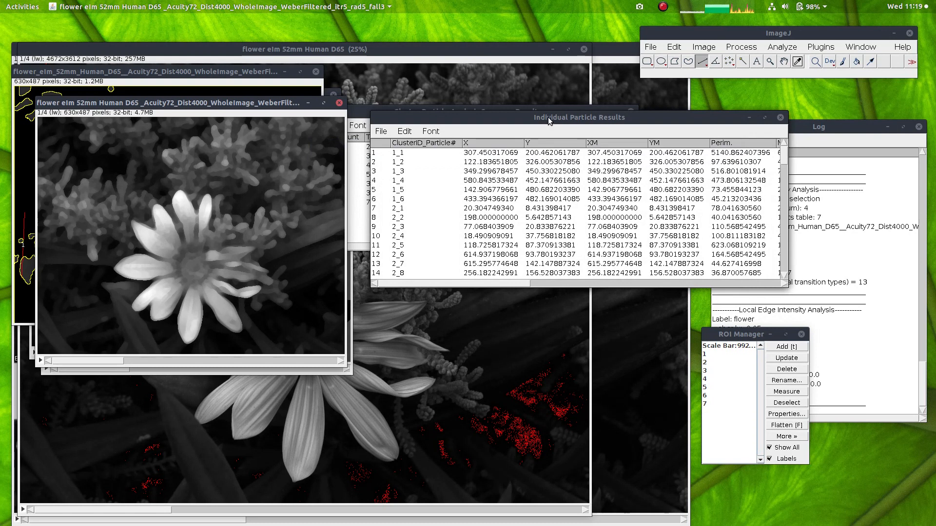
Step: Enlarge the Individual Particle Results table, examine the shape measurements for the particles of clusters 1 and 2, and close it
{"action": "left_click_drag", "start_coordinate": [549, 121], "coordinate": [543, 134]}
{"action": "left_click_drag", "start_coordinate": [369, 297], "coordinate": [128, 440]}
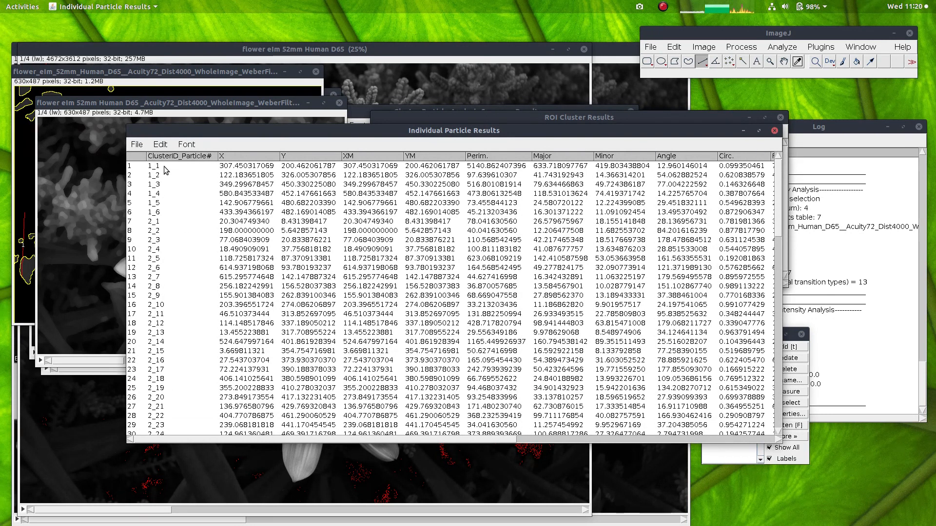
{"action": "left_click_drag", "start_coordinate": [168, 166], "coordinate": [168, 209]}
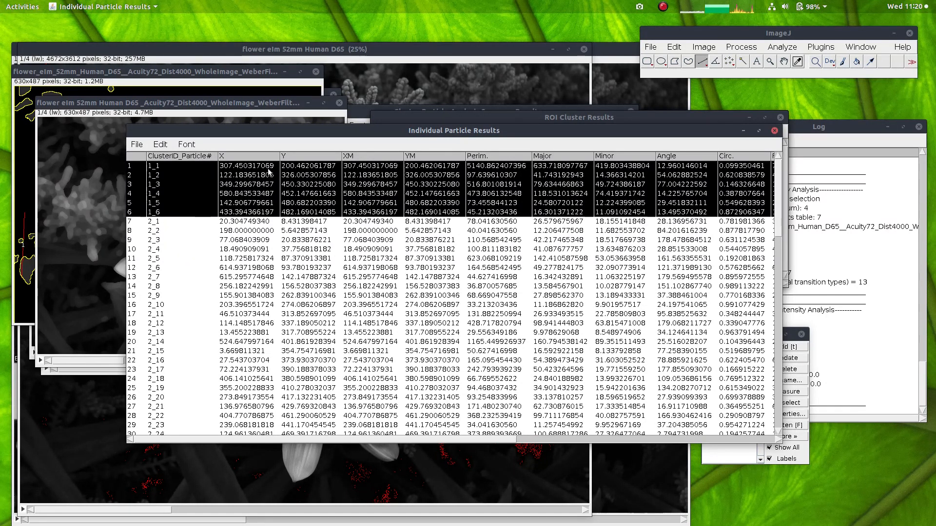
{"action": "left_click_drag", "start_coordinate": [300, 439], "coordinate": [397, 449]}
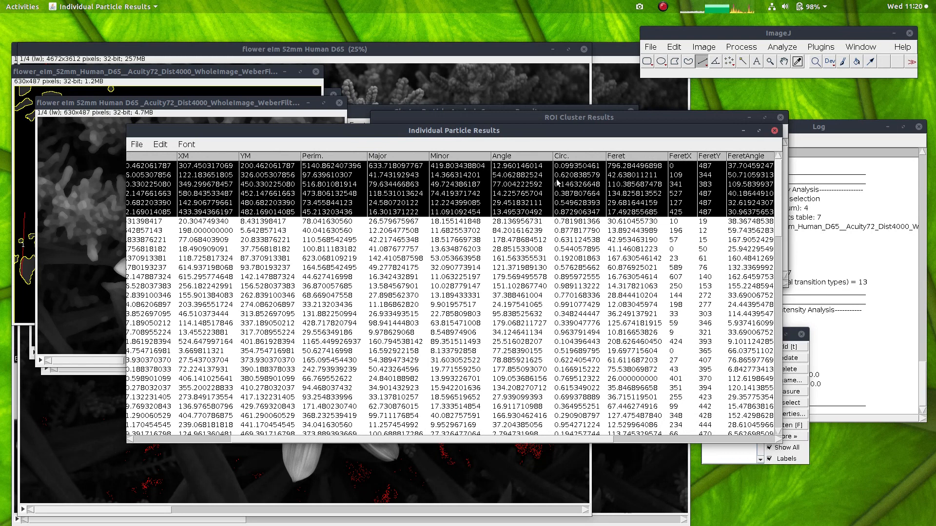
{"action": "left_click_drag", "start_coordinate": [369, 440], "coordinate": [121, 422]}
{"action": "left_click_drag", "start_coordinate": [224, 228], "coordinate": [235, 283]}
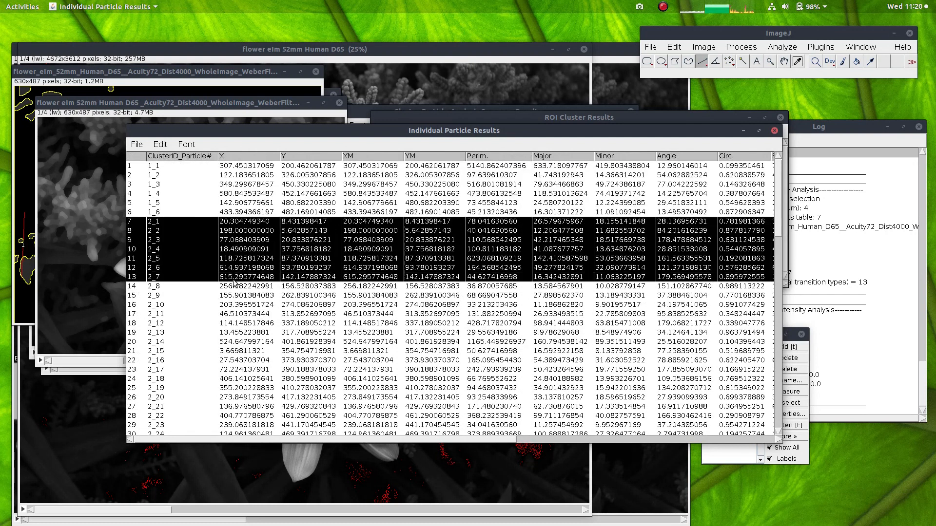
{"action": "left_click", "coordinate": [775, 131]}
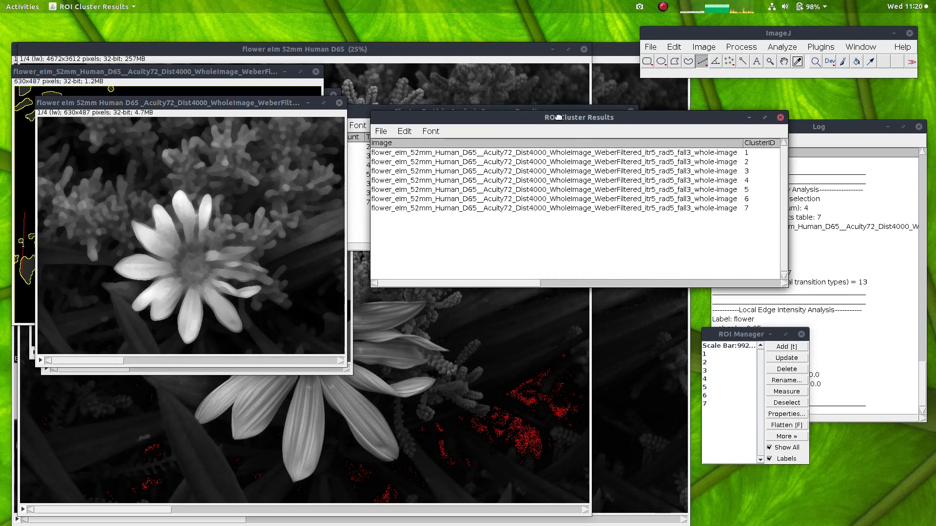
Step: Widen the ROI Cluster Results table, review each cluster's coverage, cone-catch, RNL and Dmax columns, and close it
{"action": "left_click_drag", "start_coordinate": [570, 122], "coordinate": [514, 123]}
{"action": "left_click_drag", "start_coordinate": [738, 286], "coordinate": [832, 325]}
{"action": "left_click_drag", "start_coordinate": [476, 320], "coordinate": [640, 324]}
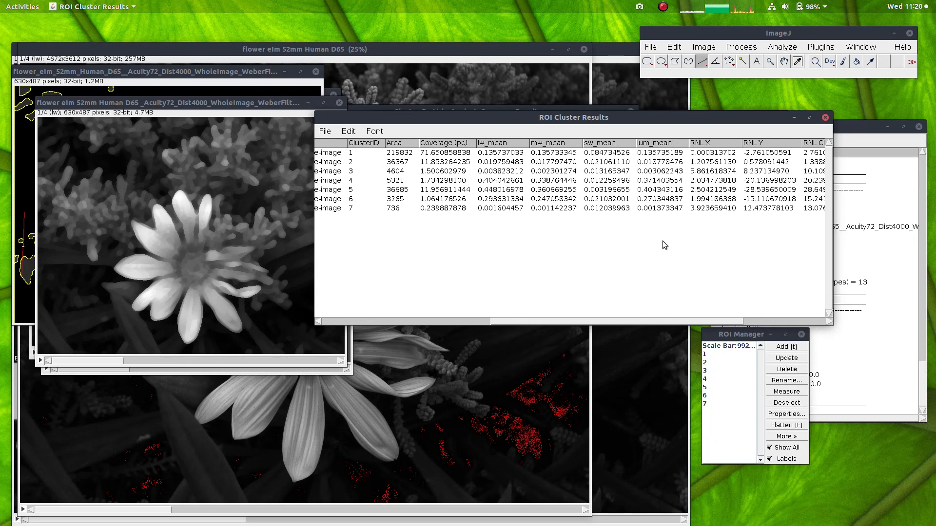
{"action": "left_click_drag", "start_coordinate": [658, 320], "coordinate": [739, 323]}
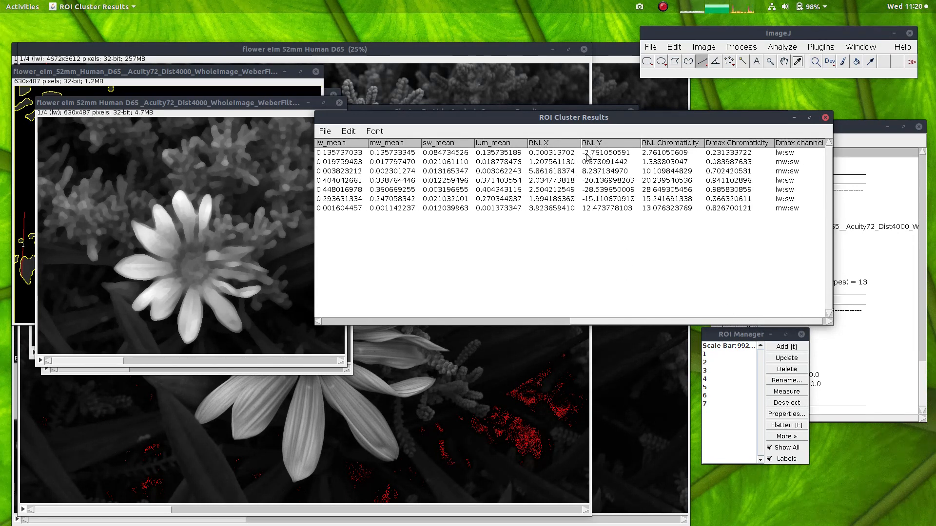
{"action": "left_click", "coordinate": [701, 321]}
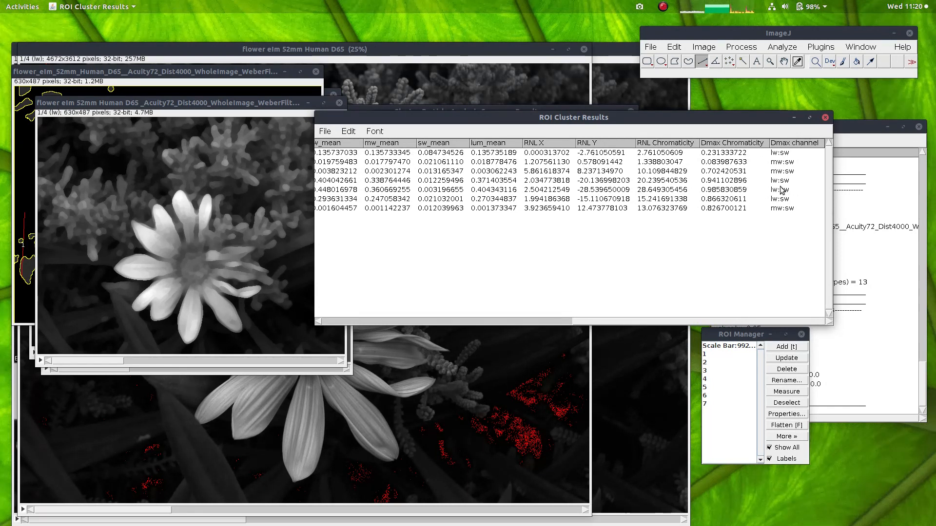
{"action": "left_click", "coordinate": [739, 155]}
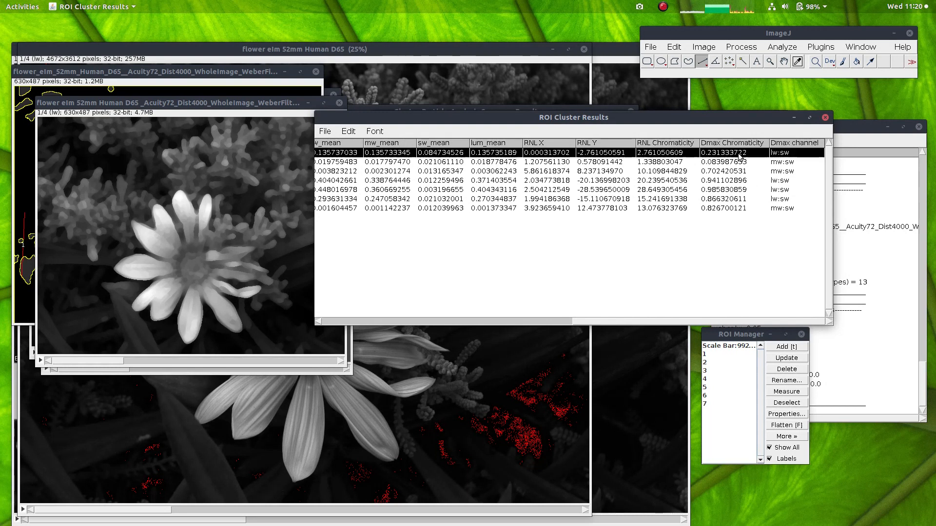
{"action": "left_click", "coordinate": [825, 117]}
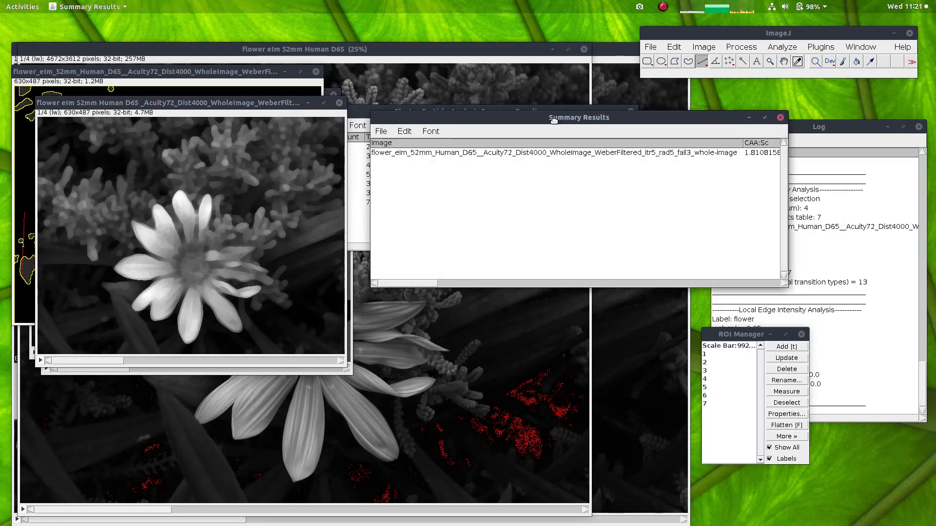
Step: Widen the Summary Results table, go through its CAA, VCA and BSA pattern statistics, and close it
{"action": "left_click_drag", "start_coordinate": [371, 287], "coordinate": [38, 273]}
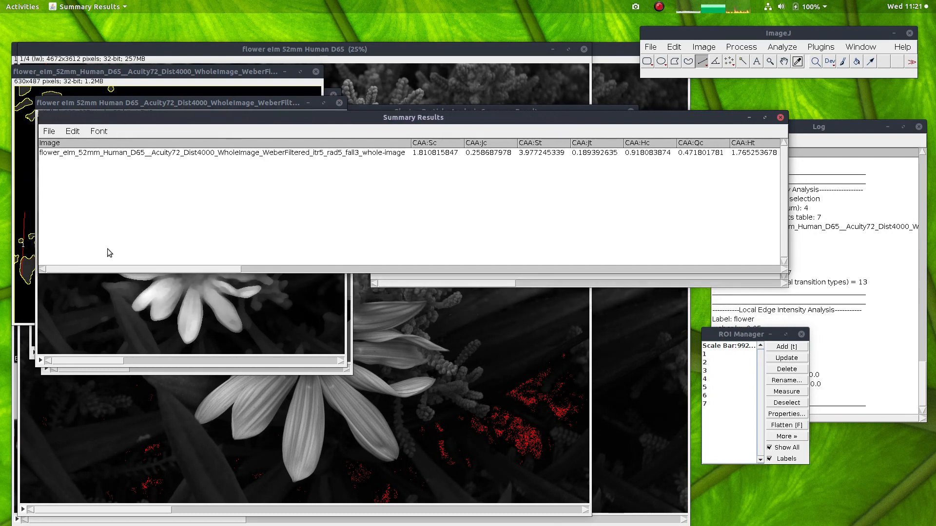
{"action": "left_click_drag", "start_coordinate": [343, 121], "coordinate": [353, 152]}
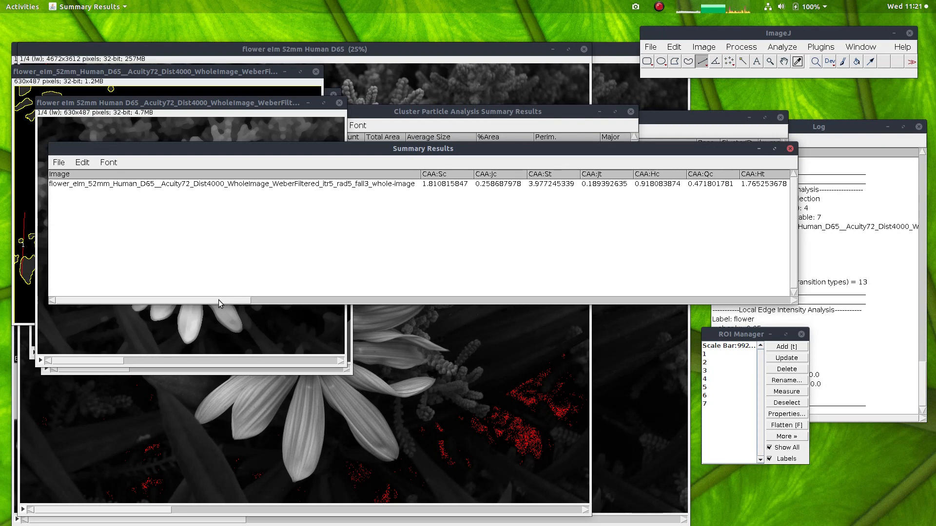
{"action": "left_click_drag", "start_coordinate": [214, 303], "coordinate": [311, 313]}
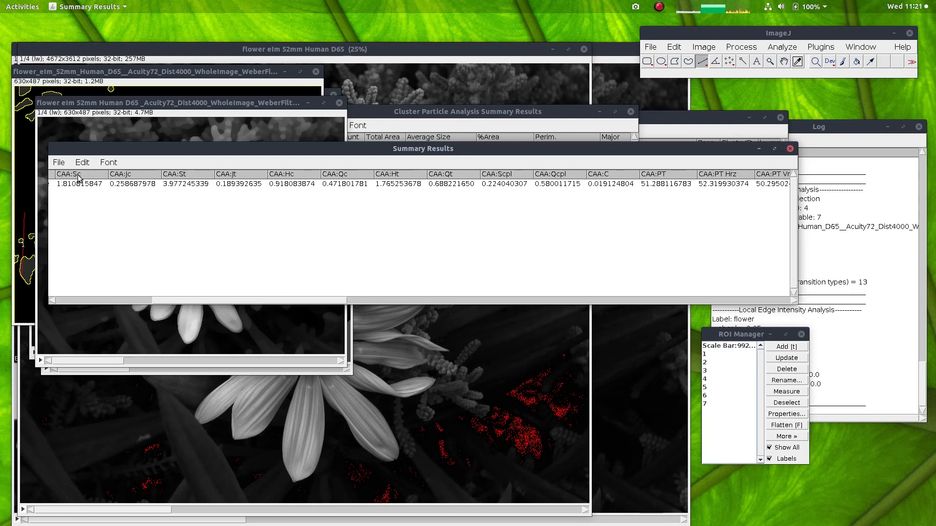
{"action": "left_click_drag", "start_coordinate": [171, 300], "coordinate": [356, 316]}
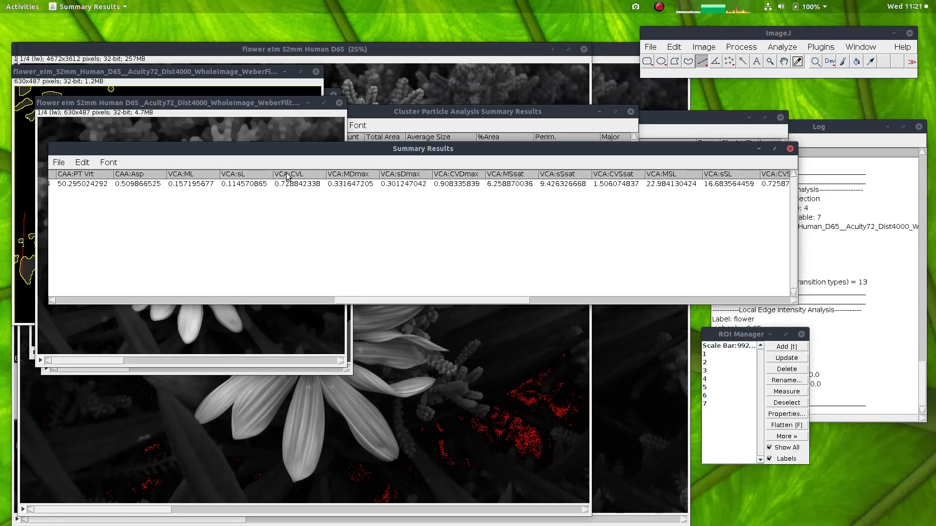
{"action": "left_click_drag", "start_coordinate": [372, 303], "coordinate": [534, 305]}
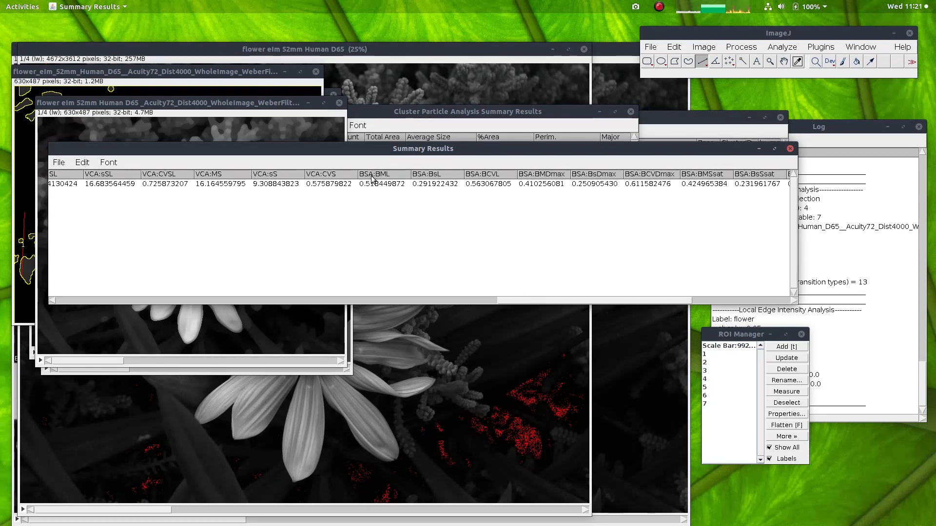
{"action": "left_click_drag", "start_coordinate": [513, 301], "coordinate": [604, 290]}
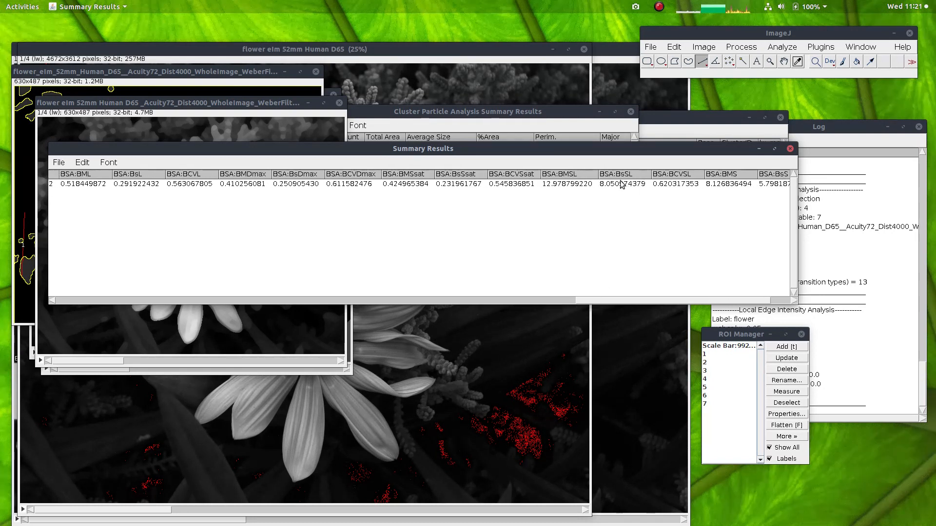
{"action": "left_click_drag", "start_coordinate": [681, 304], "coordinate": [145, 290]}
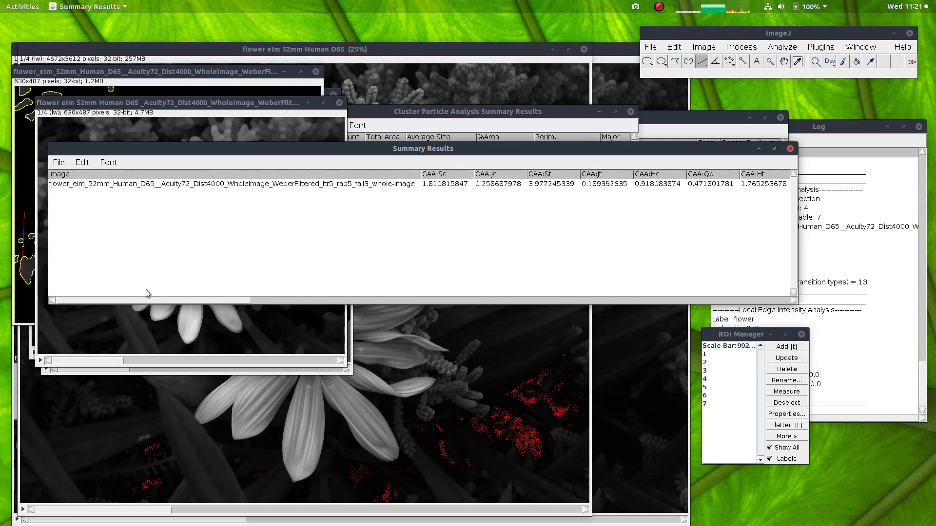
{"action": "left_click", "coordinate": [789, 149]}
Step: Enlarge the Cluster Particle Analysis Summary Results table, review the per-cluster size and shape columns through MinFeret, and close it
{"action": "left_click_drag", "start_coordinate": [439, 117], "coordinate": [425, 122]}
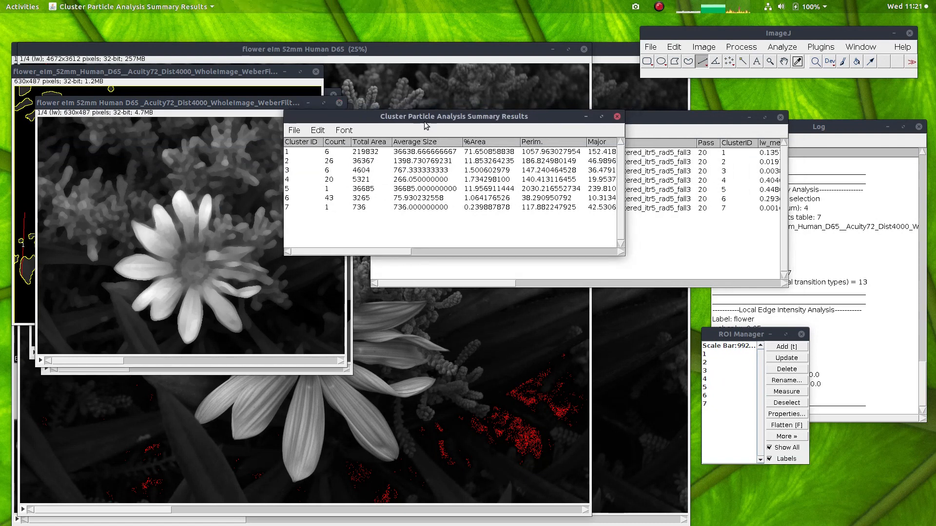
{"action": "left_click_drag", "start_coordinate": [622, 255], "coordinate": [796, 303]}
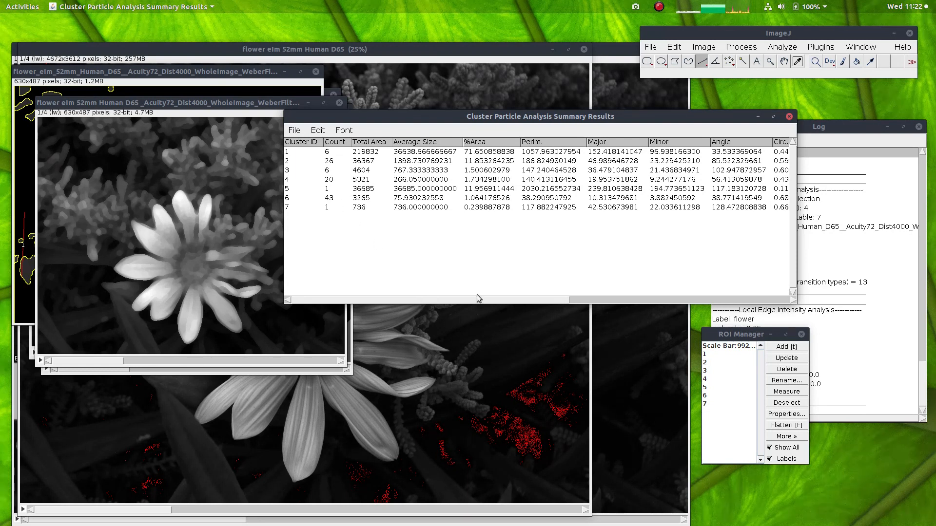
{"action": "left_click_drag", "start_coordinate": [470, 298], "coordinate": [674, 309]}
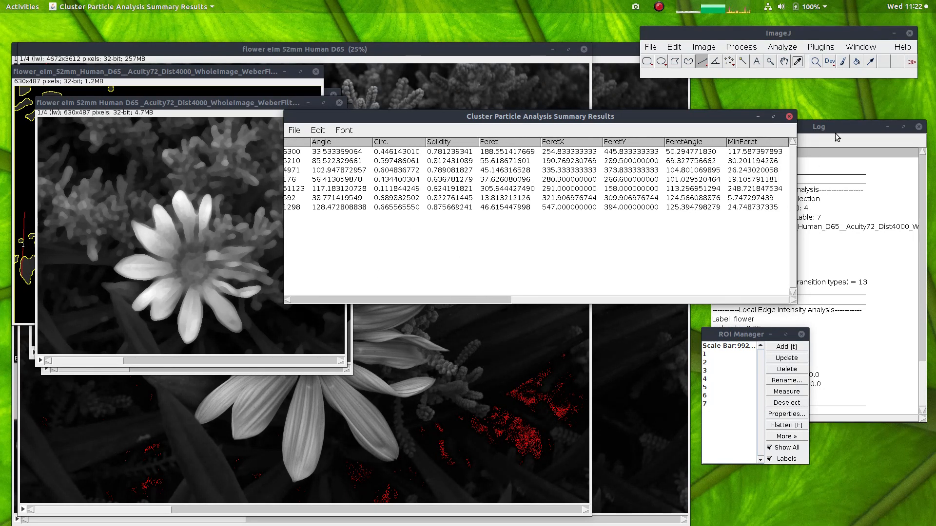
{"action": "left_click", "coordinate": [789, 117]}
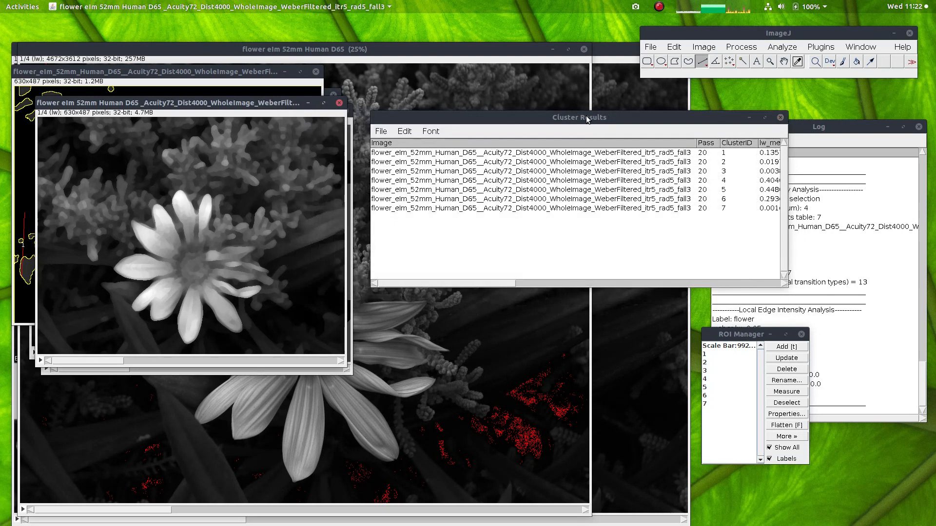
Step: Look over the Cluster Results table beside the filtered flower image and close it
{"action": "left_click_drag", "start_coordinate": [587, 119], "coordinate": [582, 125]}
{"action": "left_click_drag", "start_coordinate": [467, 292], "coordinate": [452, 280]}
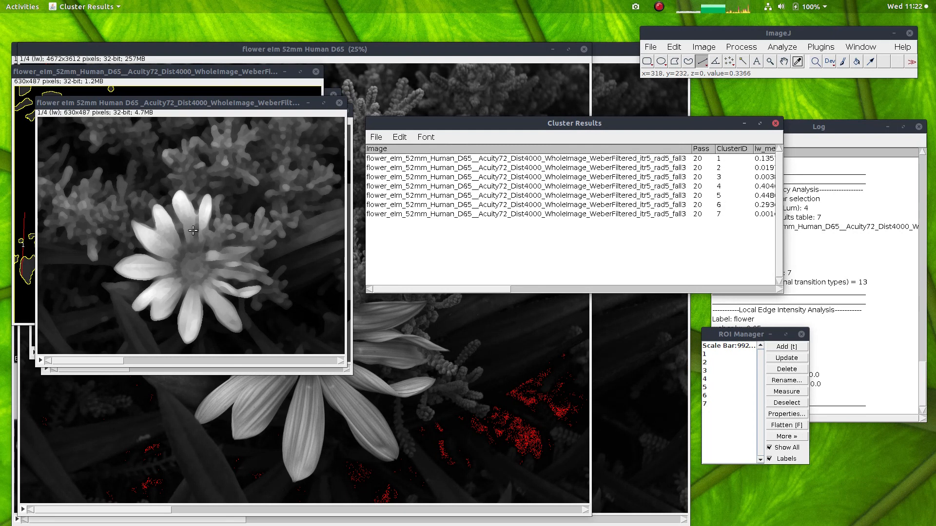
{"action": "left_click_drag", "start_coordinate": [677, 120], "coordinate": [666, 139]}
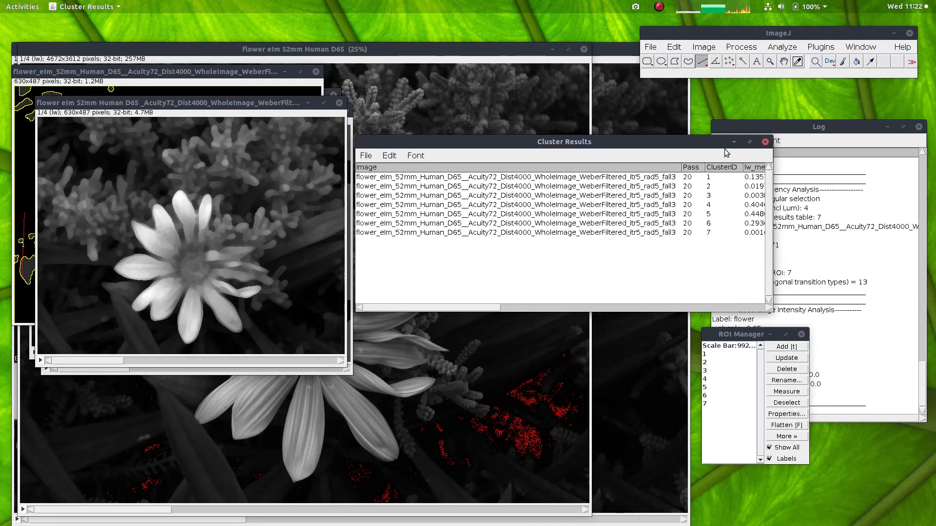
{"action": "left_click", "coordinate": [765, 143]}
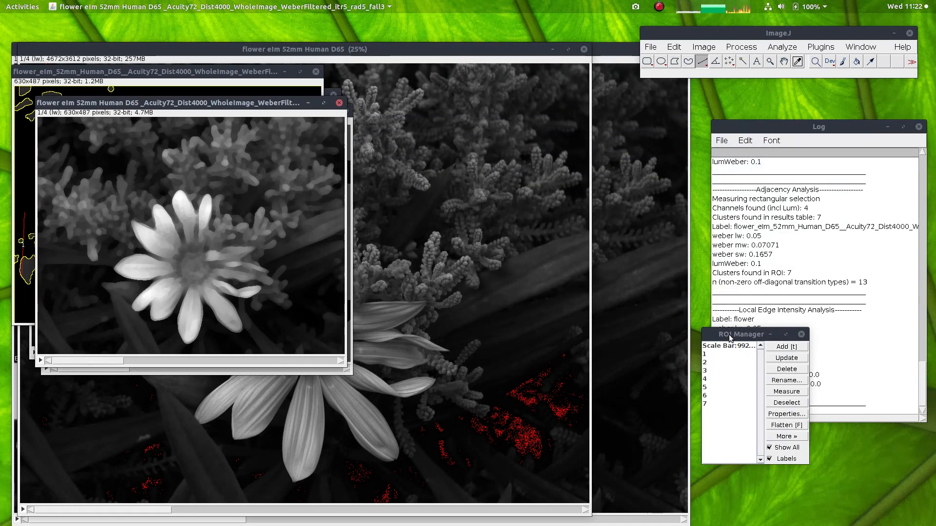
Step: Go through the numbered cluster ROIs up to 7 to examine which areas of the filtered flower image each one outlines
{"action": "left_click_drag", "start_coordinate": [730, 337], "coordinate": [730, 336]}
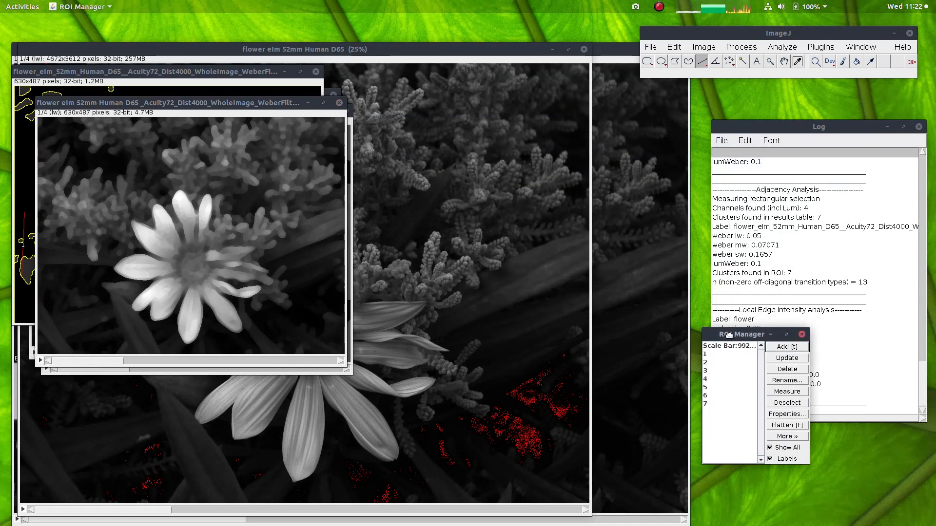
{"action": "left_click", "coordinate": [713, 363]}
{"action": "left_click", "coordinate": [713, 372]}
{"action": "left_click", "coordinate": [712, 380]}
{"action": "left_click", "coordinate": [711, 388]}
{"action": "left_click", "coordinate": [711, 397]}
{"action": "left_click", "coordinate": [712, 404]}
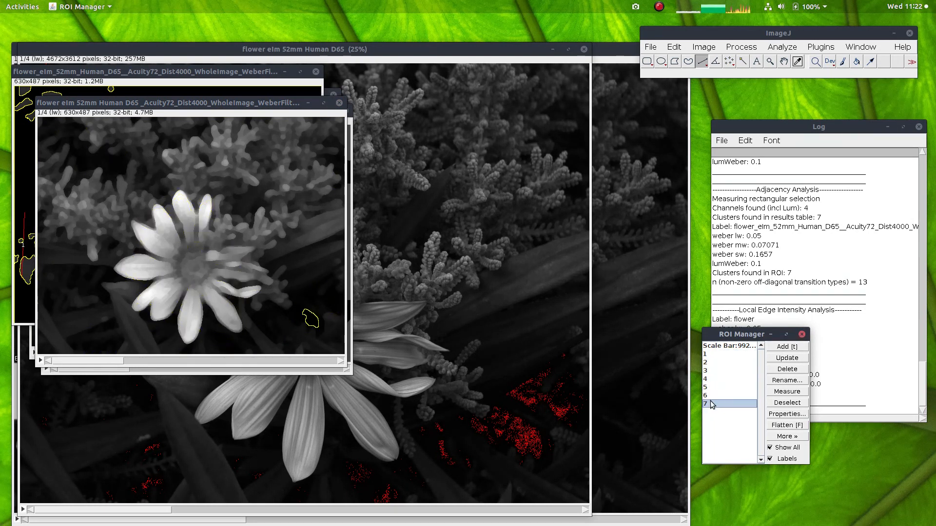
{"action": "left_click", "coordinate": [716, 355]}
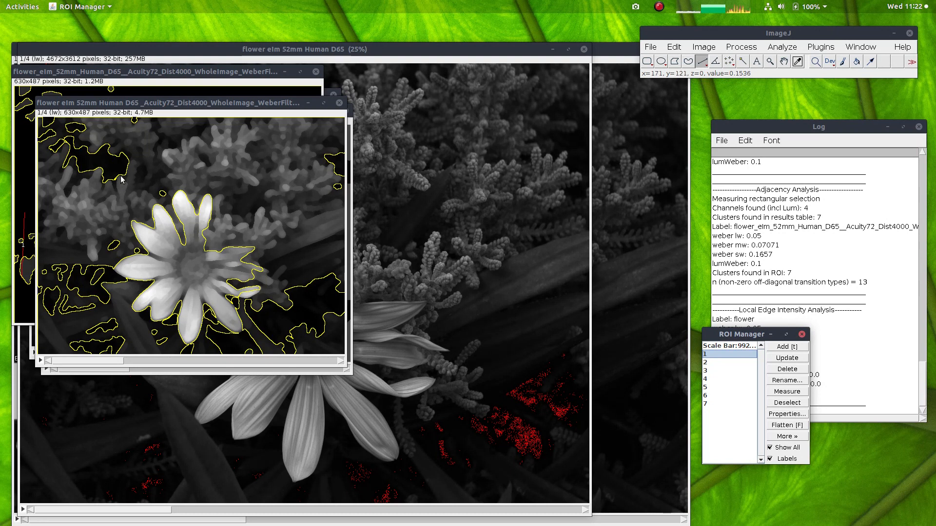
{"action": "left_click", "coordinate": [714, 371]}
{"action": "left_click", "coordinate": [714, 379]}
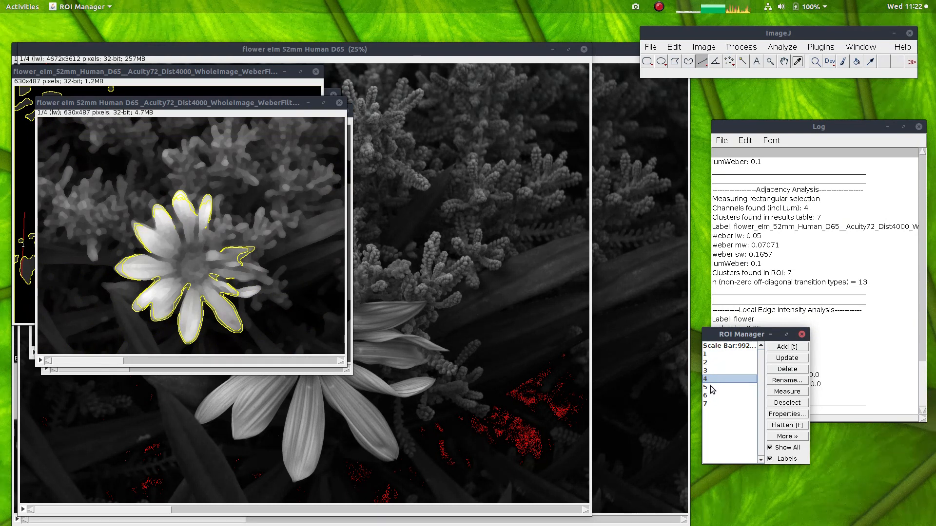
{"action": "left_click", "coordinate": [713, 389]}
{"action": "left_click", "coordinate": [712, 398]}
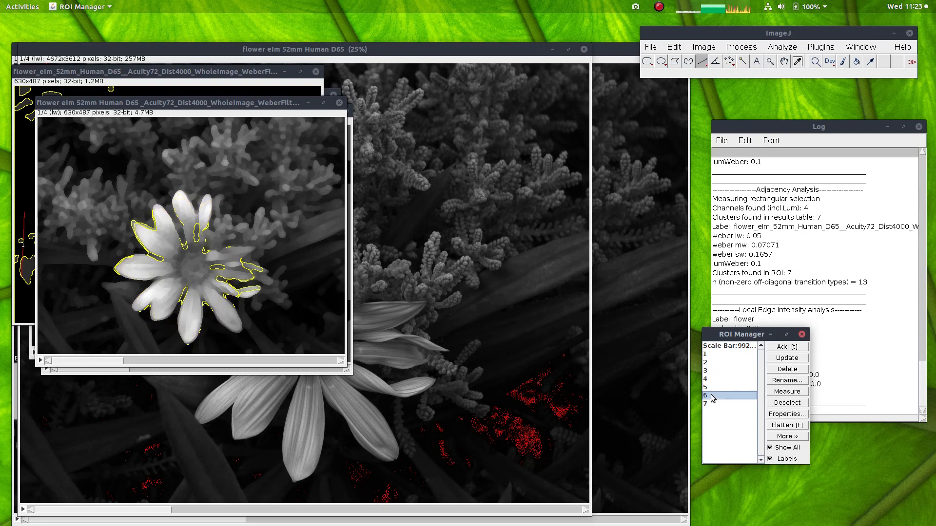
{"action": "left_click", "coordinate": [714, 404]}
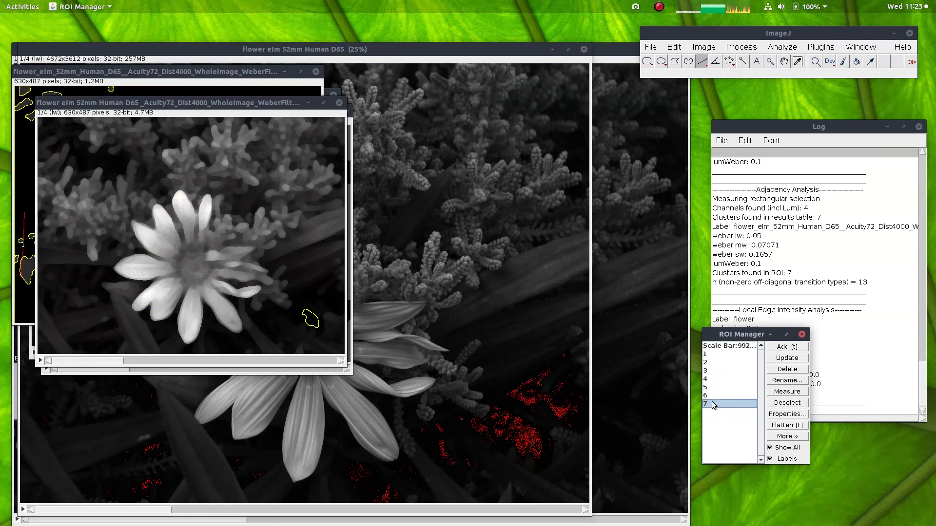
Step: Combine cluster ROIs 4, 5 and 6 into one selection on the filtered flower image with OR (Combine)
{"action": "left_click", "coordinate": [712, 379]}
{"action": "left_click", "coordinate": [710, 396], "text": "shift"}
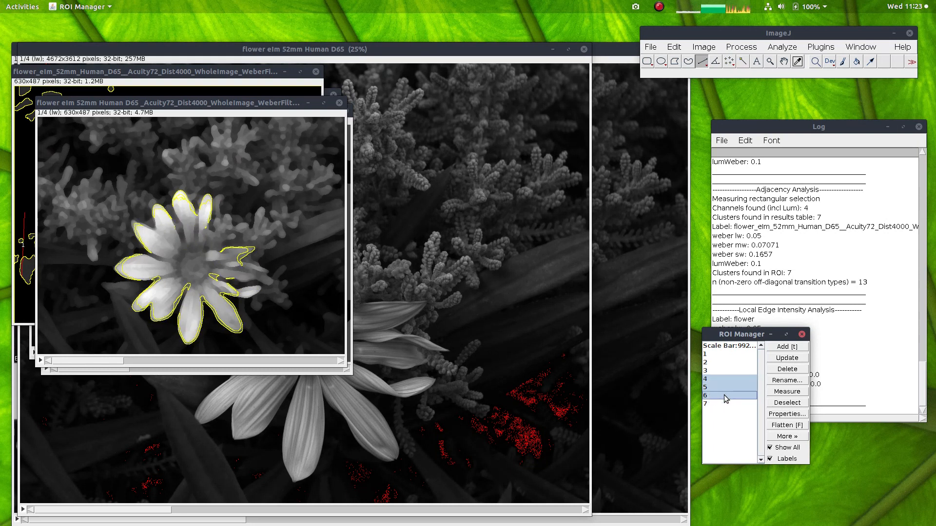
{"action": "left_click", "coordinate": [788, 436]}
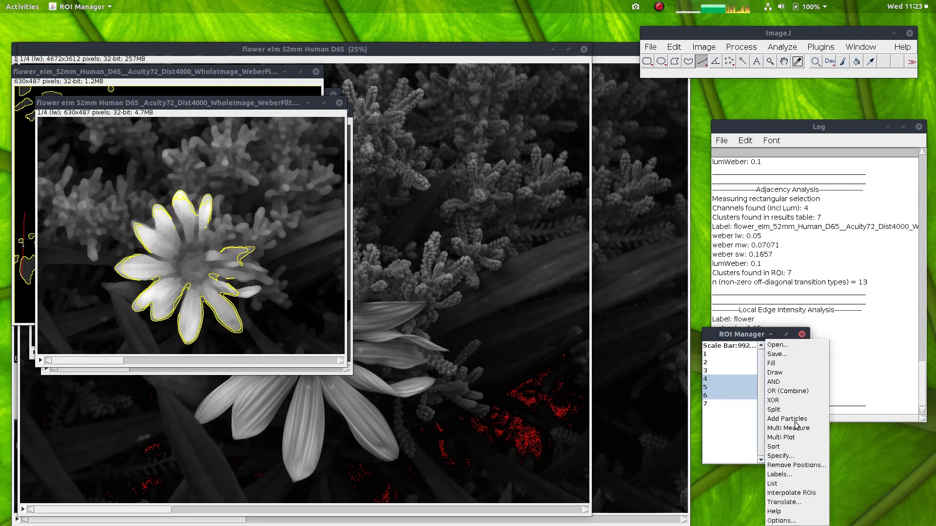
{"action": "left_click", "coordinate": [782, 392]}
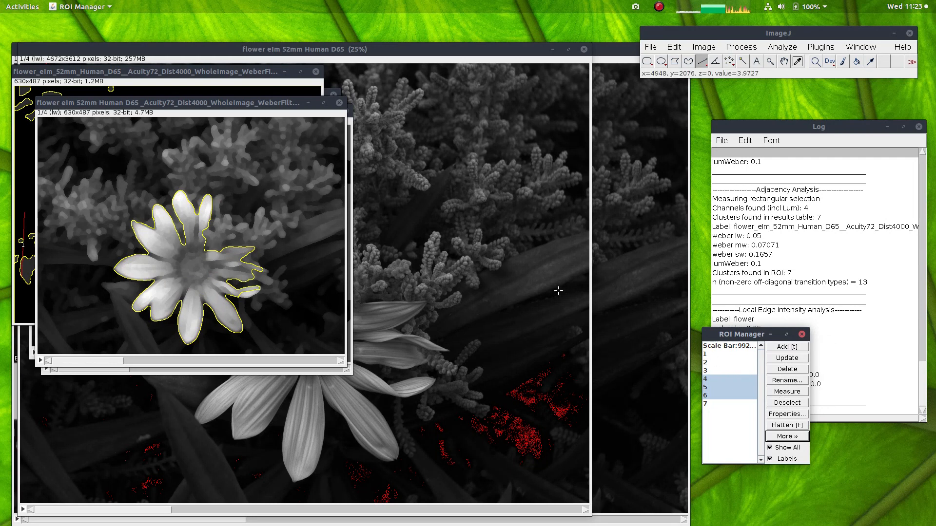
Step: Move the filtered flower image away from the cluster ID map and clear the combined selection on it
{"action": "left_click", "coordinate": [216, 103]}
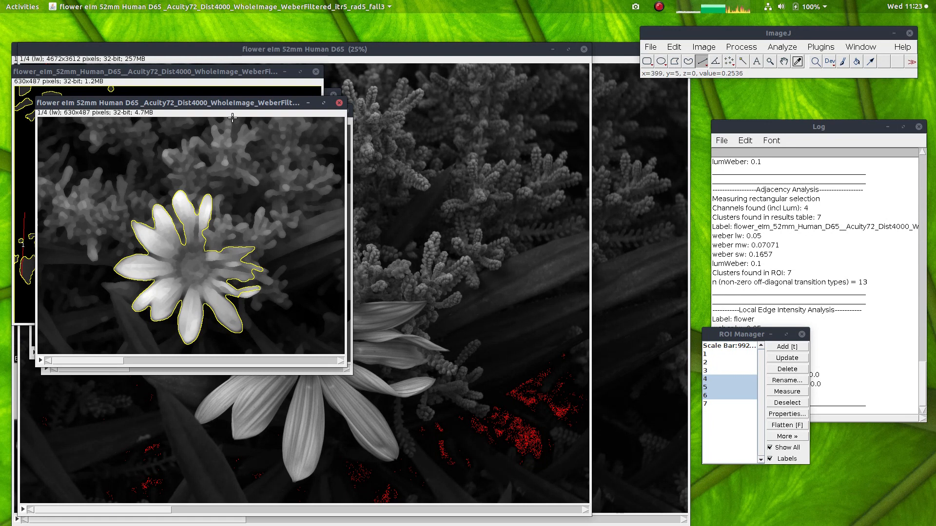
{"action": "left_click_drag", "start_coordinate": [236, 106], "coordinate": [508, 112]}
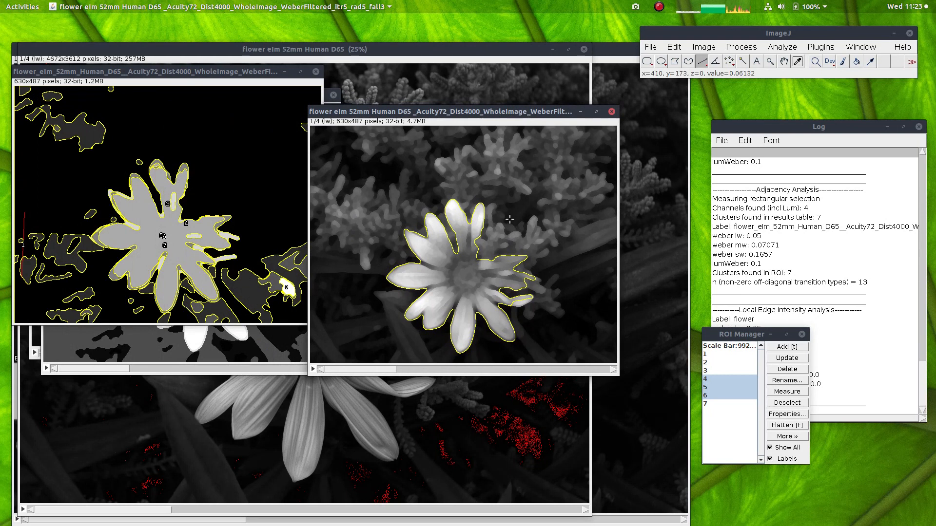
{"action": "left_click_drag", "start_coordinate": [438, 113], "coordinate": [347, 113]}
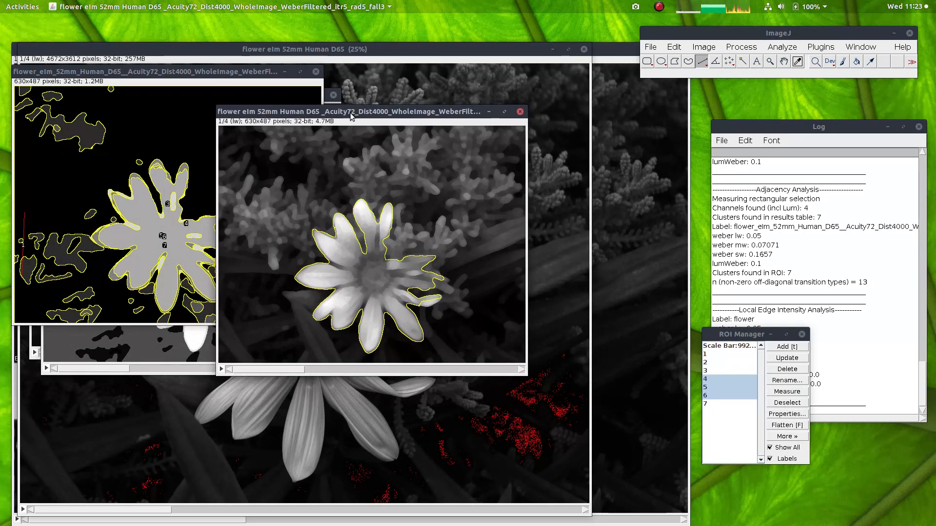
{"action": "left_click", "coordinate": [420, 220]}
Step: Make a micaToolbox presentation image of the filtered flower with lw as red, mw as green and sw as blue, maximum 1 and power 0.800
{"action": "left_click", "coordinate": [820, 47]}
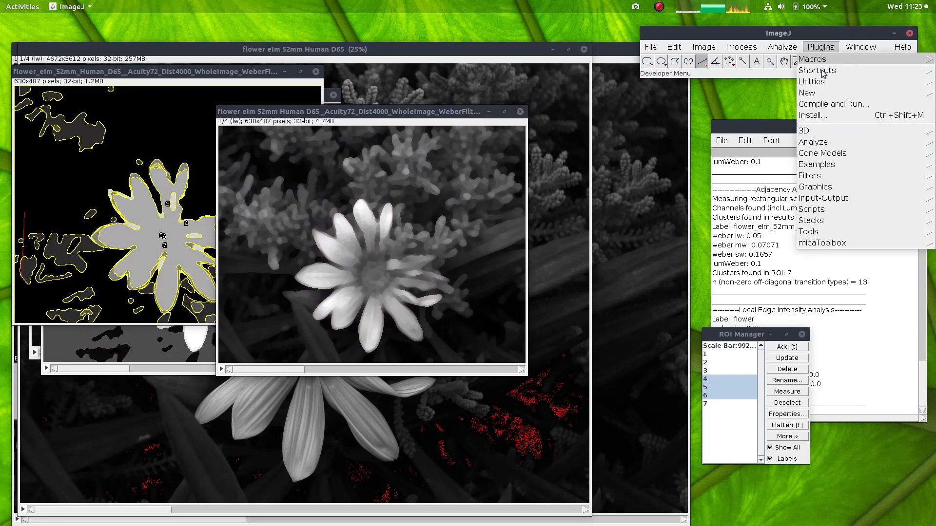
{"action": "left_click", "coordinate": [832, 244]}
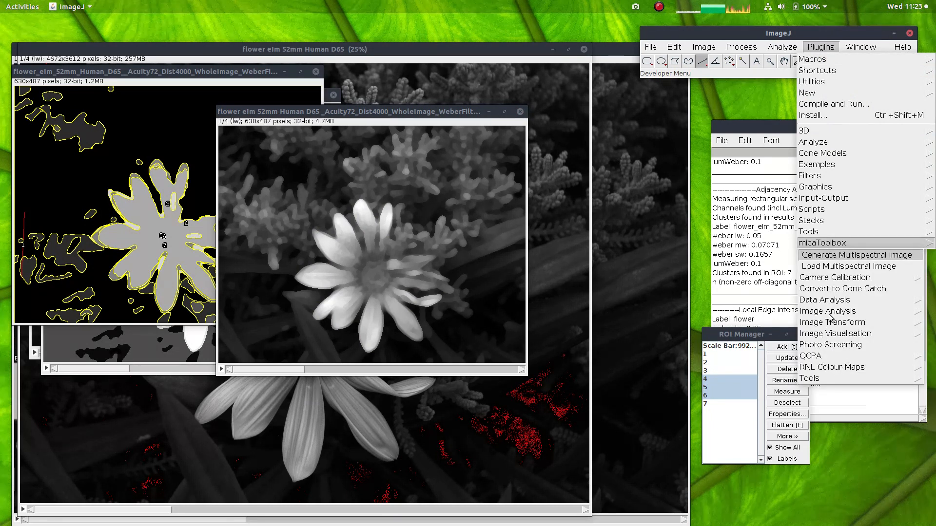
{"action": "mouse_move", "coordinate": [830, 336]}
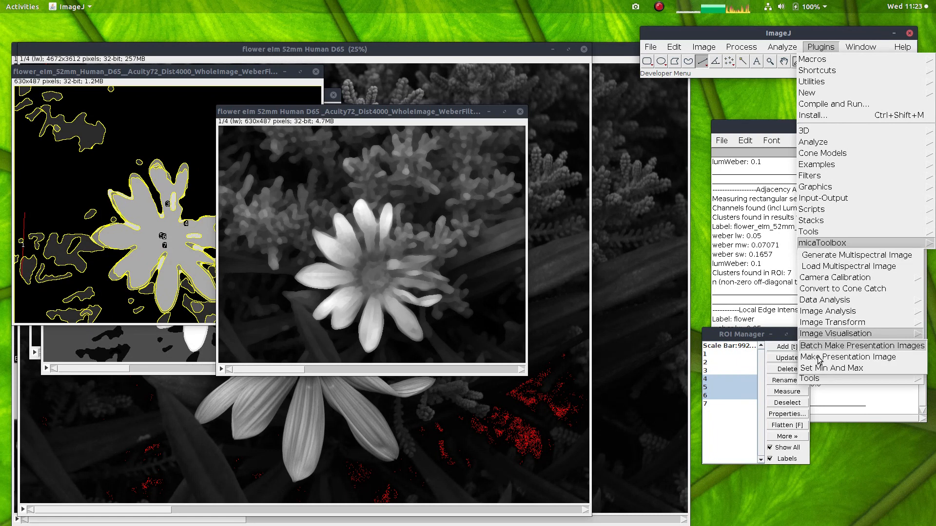
{"action": "left_click", "coordinate": [822, 358]}
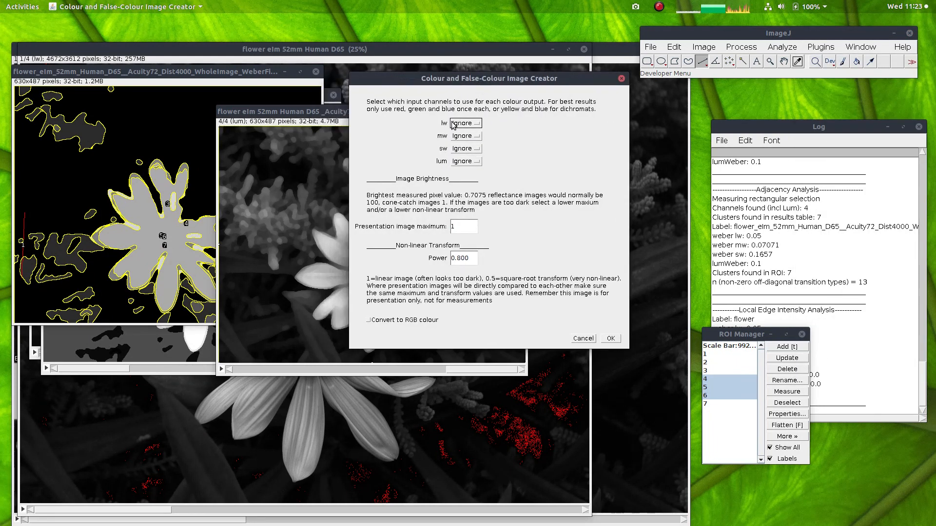
{"action": "left_click", "coordinate": [464, 126]}
{"action": "left_click", "coordinate": [465, 134]}
{"action": "left_click", "coordinate": [464, 136]}
{"action": "left_click", "coordinate": [465, 154]}
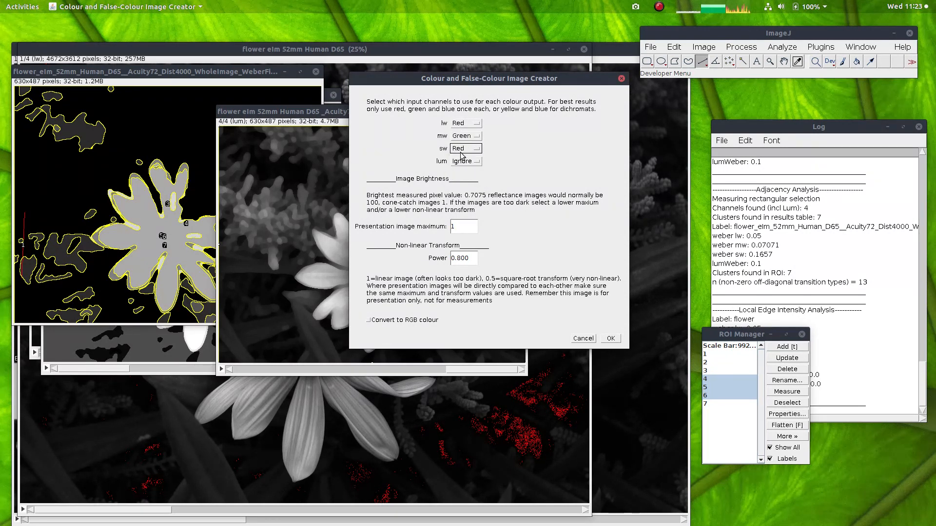
{"action": "left_click", "coordinate": [462, 152]}
{"action": "left_click", "coordinate": [466, 179]}
{"action": "left_click", "coordinate": [609, 339]}
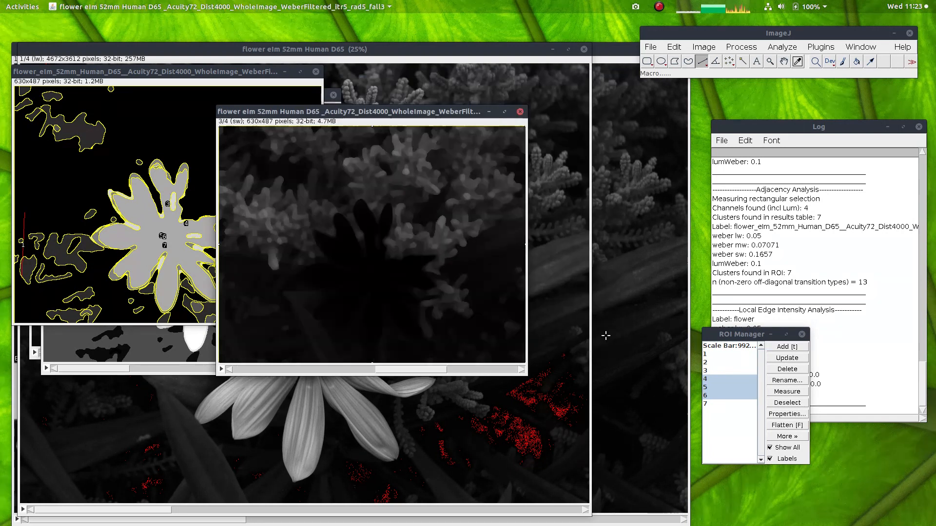
Step: Look over the false-colour image of the filtered flower beside the source image and close it without saving
{"action": "left_click_drag", "start_coordinate": [249, 109], "coordinate": [620, 98]}
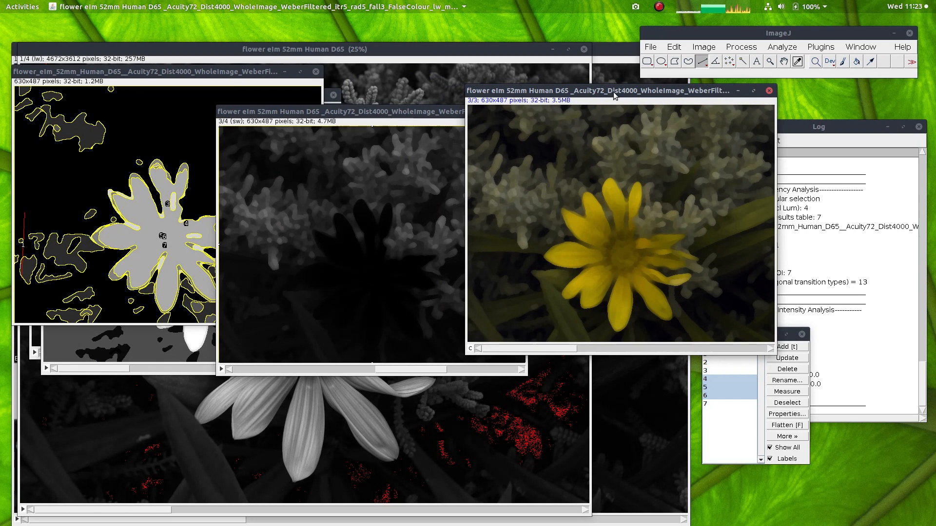
{"action": "left_click_drag", "start_coordinate": [614, 96], "coordinate": [644, 94]}
{"action": "left_click", "coordinate": [798, 89]}
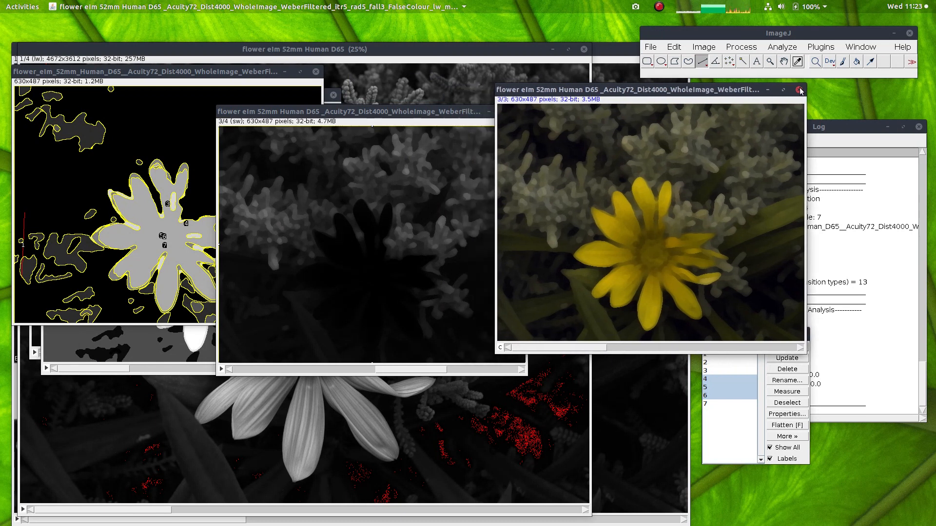
{"action": "left_click", "coordinate": [595, 179]}
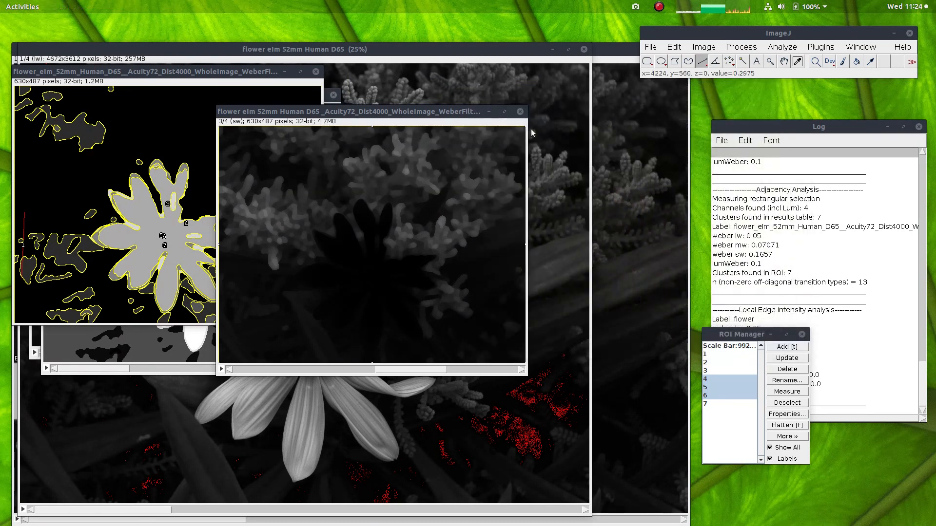
Step: Close the Weber-filtered flower image without saving, and close the cluster ID map with its numbered outlines
{"action": "left_click", "coordinate": [520, 115]}
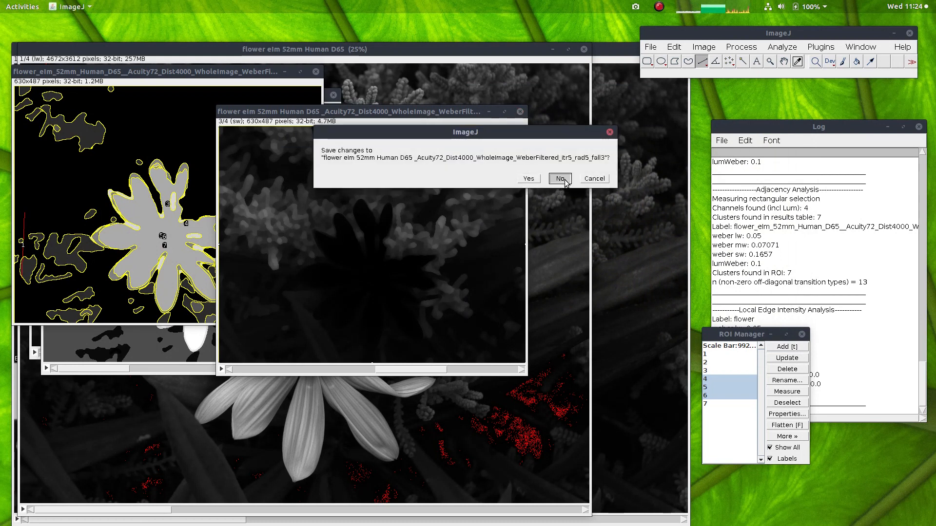
{"action": "left_click", "coordinate": [561, 178]}
{"action": "left_click_drag", "start_coordinate": [216, 68], "coordinate": [495, 143]}
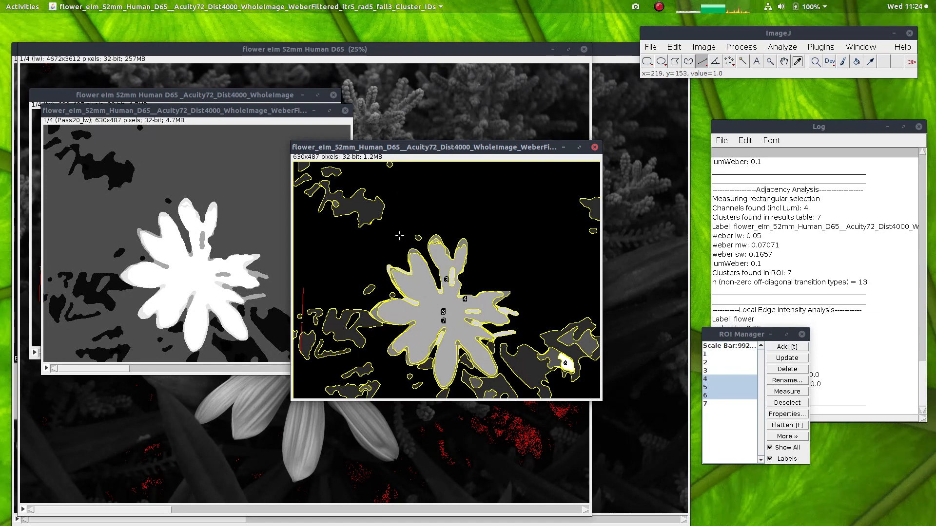
{"action": "left_click", "coordinate": [595, 148]}
Step: Examine the clustered flower image by going through its channel slices from lw to lum and back
{"action": "left_click_drag", "start_coordinate": [238, 111], "coordinate": [373, 121]}
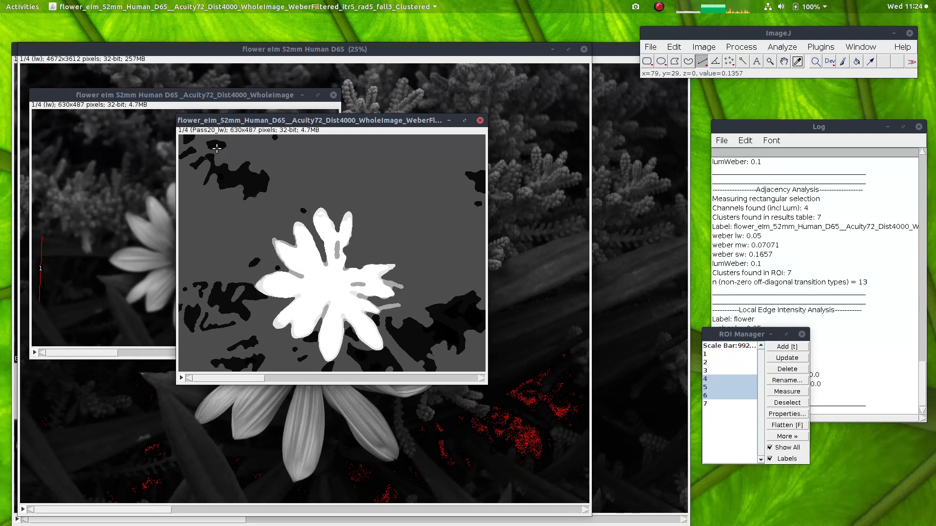
{"action": "scroll", "coordinate": [218, 151], "scroll_direction": "down", "scroll_amount": 1}
{"action": "scroll", "coordinate": [218, 151], "scroll_direction": "down", "scroll_amount": 1}
{"action": "scroll", "coordinate": [217, 151], "scroll_direction": "up", "scroll_amount": 1}
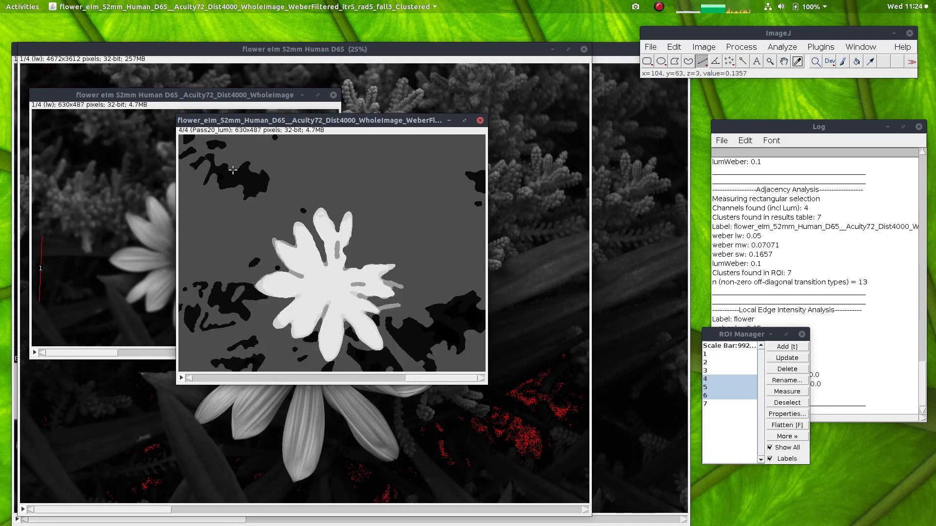
{"action": "scroll", "coordinate": [336, 262], "scroll_direction": "up", "scroll_amount": 1}
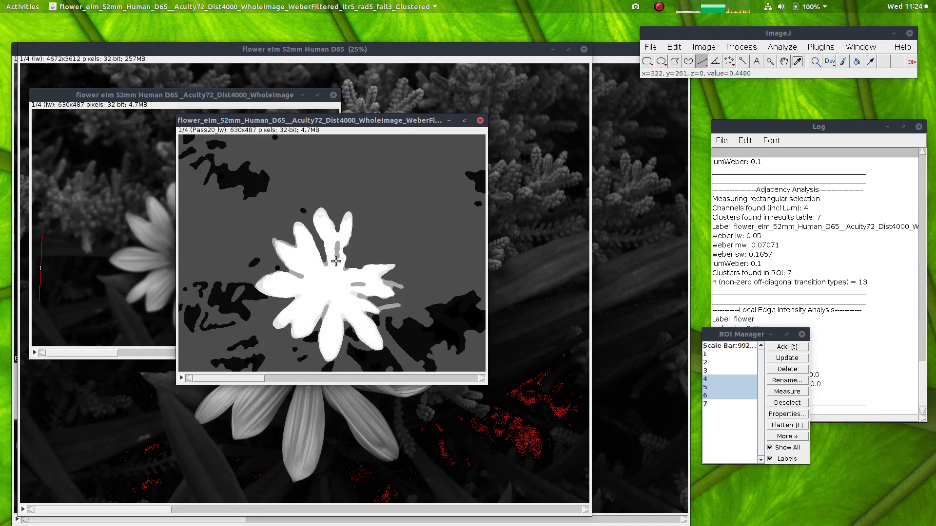
Step: Make a presentation image of the clustered flower with Pass20 lw as red, Pass20 mw as green and Pass20 sw as blue, keeping maximum 1 and power 0.800
{"action": "left_click", "coordinate": [829, 47]}
{"action": "mouse_move", "coordinate": [824, 244]}
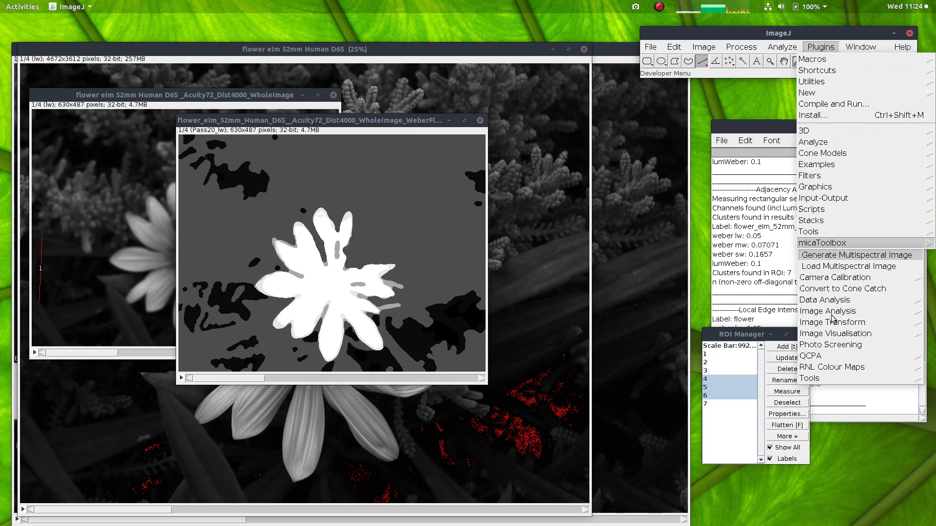
{"action": "mouse_move", "coordinate": [847, 336]}
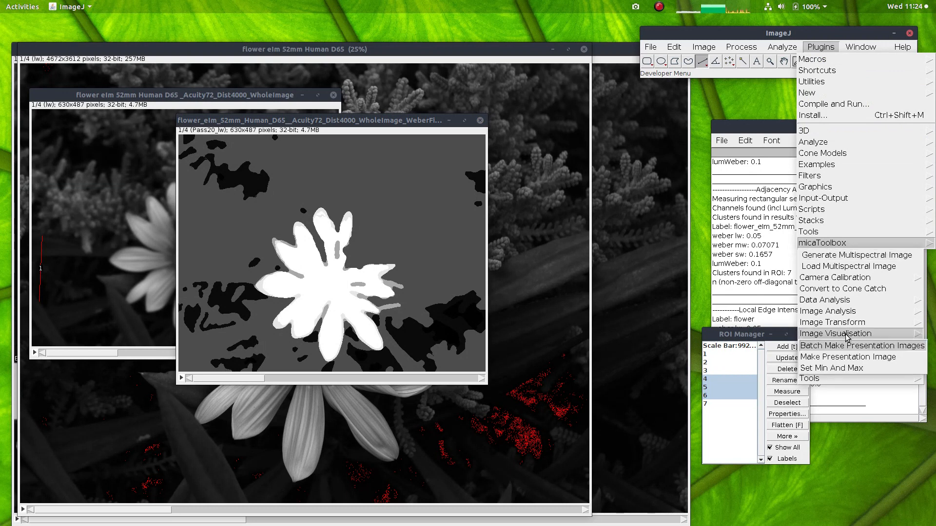
{"action": "left_click", "coordinate": [827, 358]}
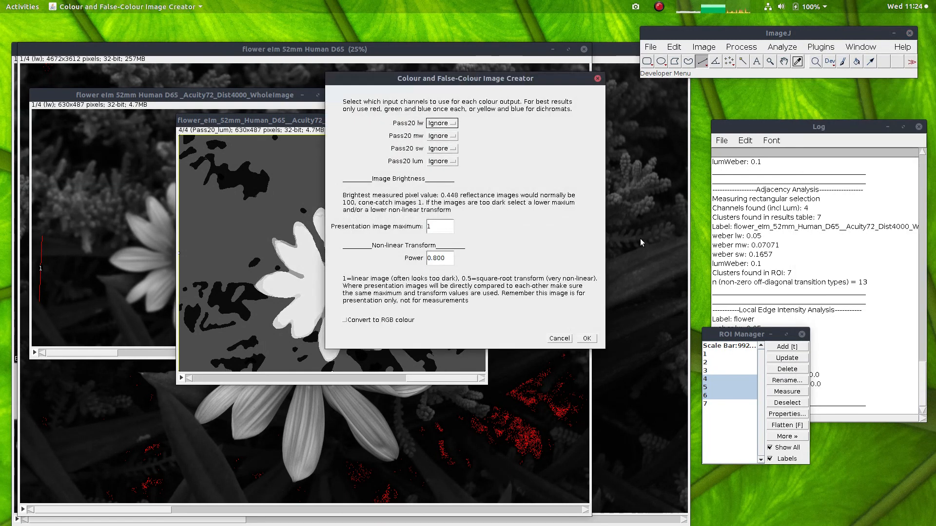
{"action": "left_click", "coordinate": [442, 123]}
{"action": "left_click", "coordinate": [438, 133]}
{"action": "left_click", "coordinate": [442, 136]}
{"action": "left_click", "coordinate": [440, 155]}
{"action": "left_click", "coordinate": [439, 154]}
{"action": "left_click", "coordinate": [441, 177]}
{"action": "left_click", "coordinate": [587, 338]}
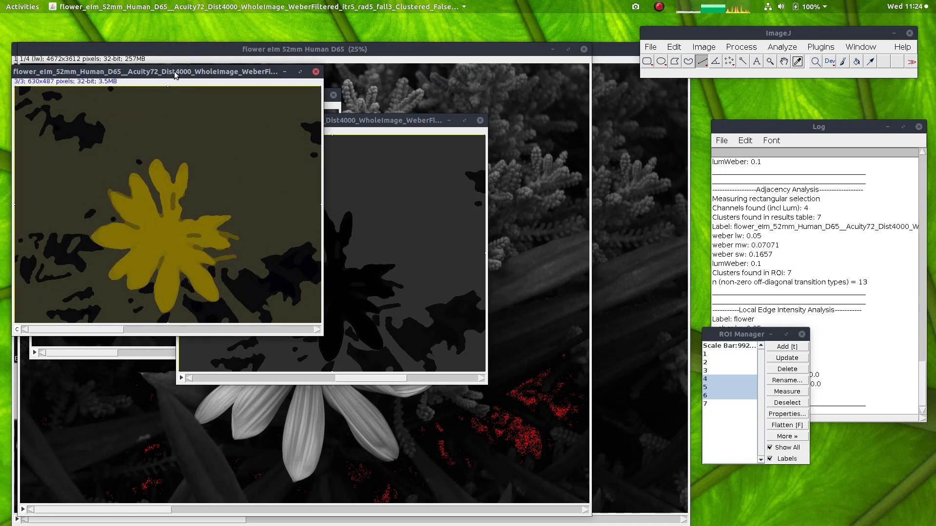
Step: Look over the clustered false-colour image, close it without saving, and close the clustered stack to leave the acuity-filtered image in view
{"action": "left_click_drag", "start_coordinate": [174, 71], "coordinate": [522, 109]}
{"action": "left_click", "coordinate": [664, 109]}
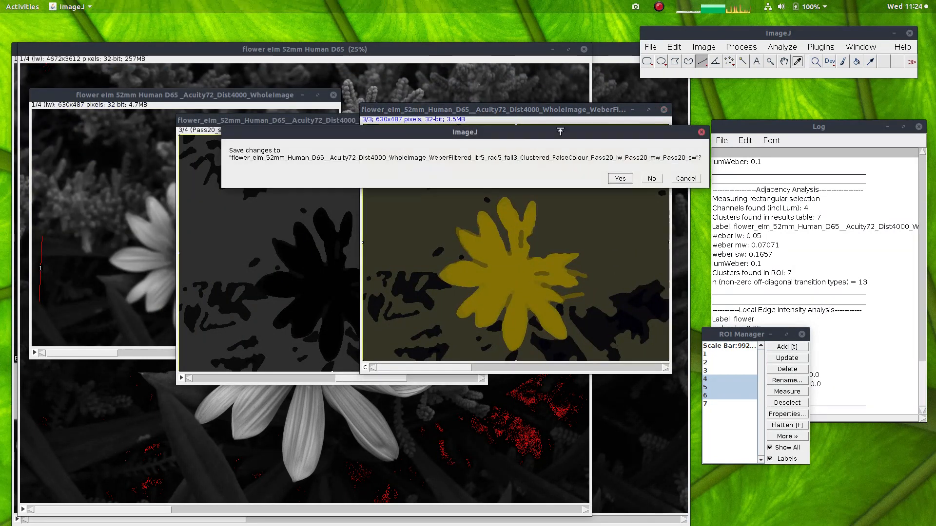
{"action": "left_click", "coordinate": [652, 179]}
{"action": "left_click", "coordinate": [481, 120]}
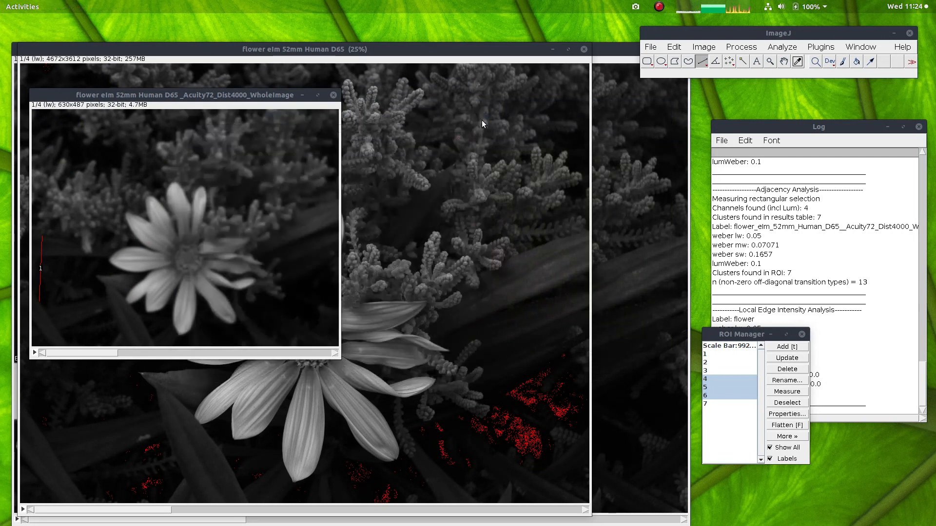
{"action": "left_click_drag", "start_coordinate": [195, 94], "coordinate": [228, 96]}
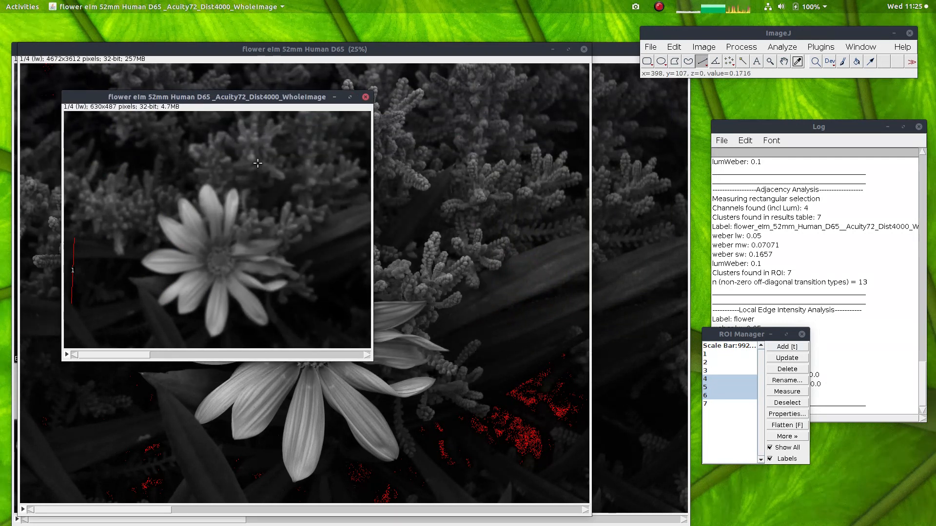